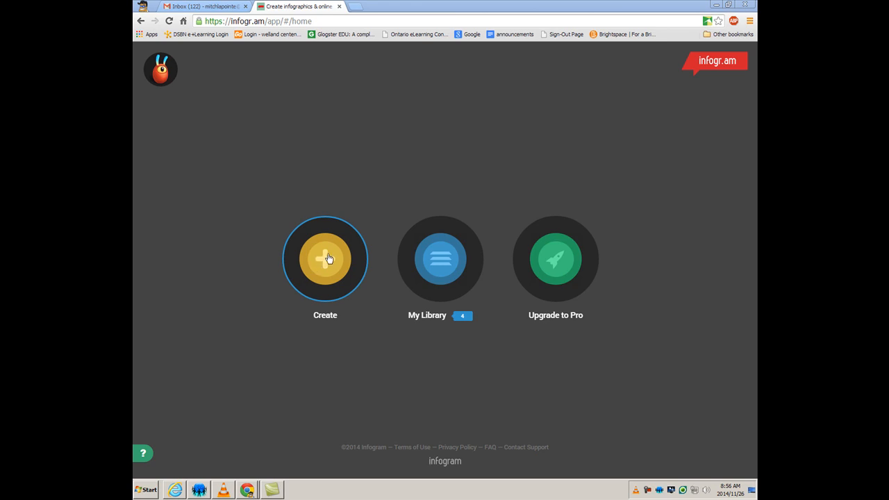
Step: Start a new creation and browse through the available infographic designs
{"action": "left_click", "coordinate": [327, 264]}
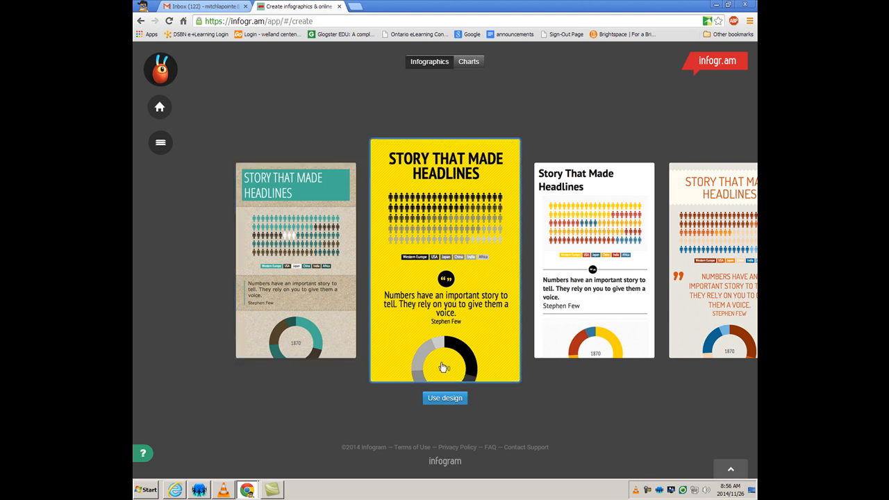
{"action": "left_click", "coordinate": [535, 236]}
{"action": "left_click", "coordinate": [534, 236]}
{"action": "left_click", "coordinate": [533, 235]}
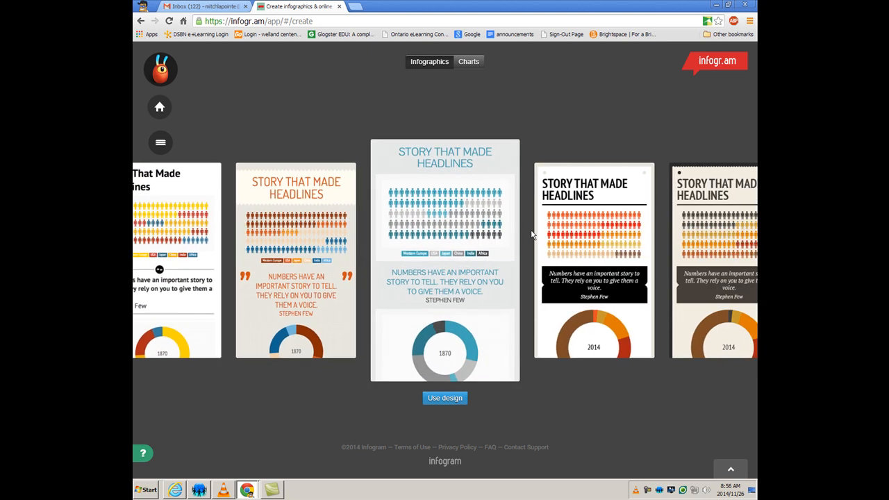
{"action": "left_click", "coordinate": [532, 235]}
{"action": "left_click", "coordinate": [531, 235]}
{"action": "left_click", "coordinate": [531, 234]}
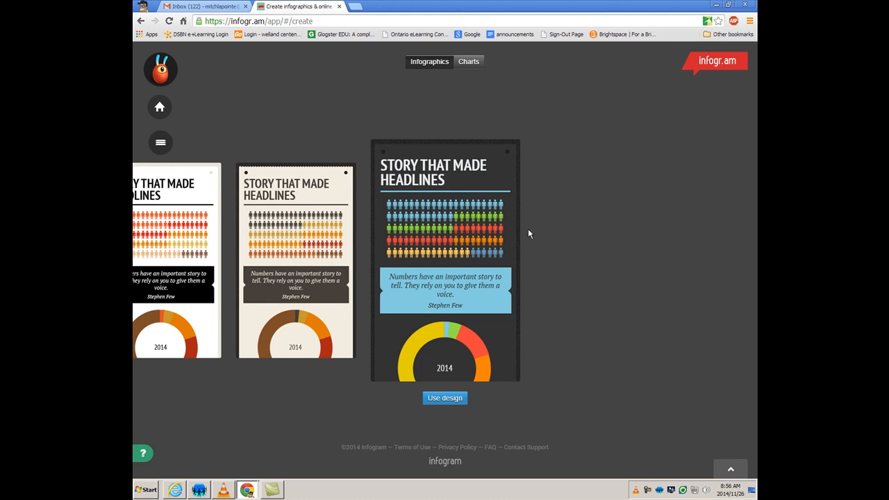
{"action": "left_click", "coordinate": [528, 234]}
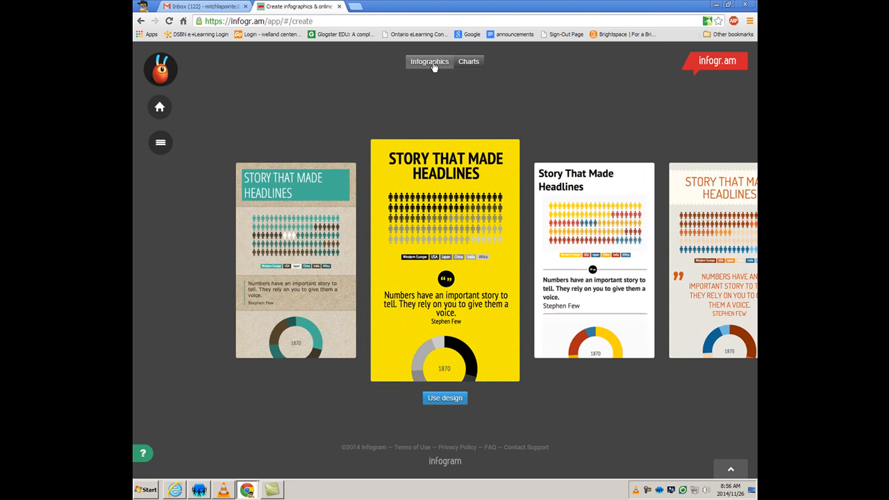
Step: Preview the Wordcloud and Treemap chart types, and add a Treemap chart
{"action": "left_click", "coordinate": [471, 62]}
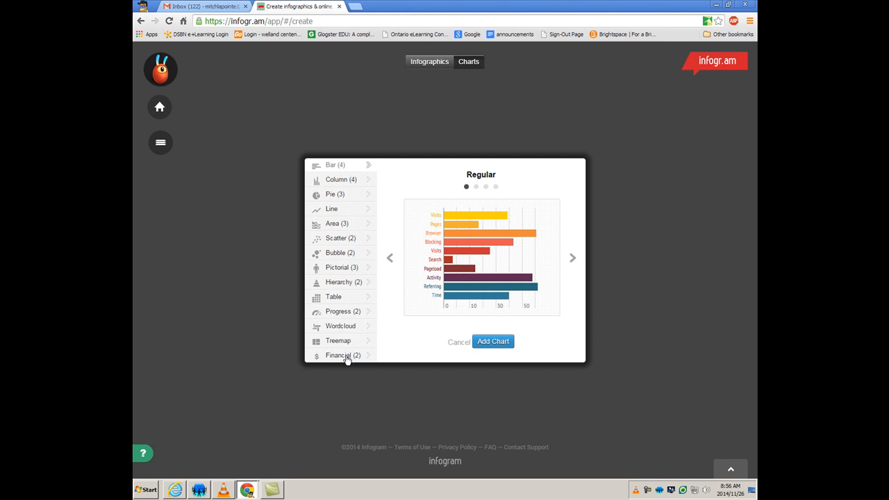
{"action": "left_click", "coordinate": [342, 327]}
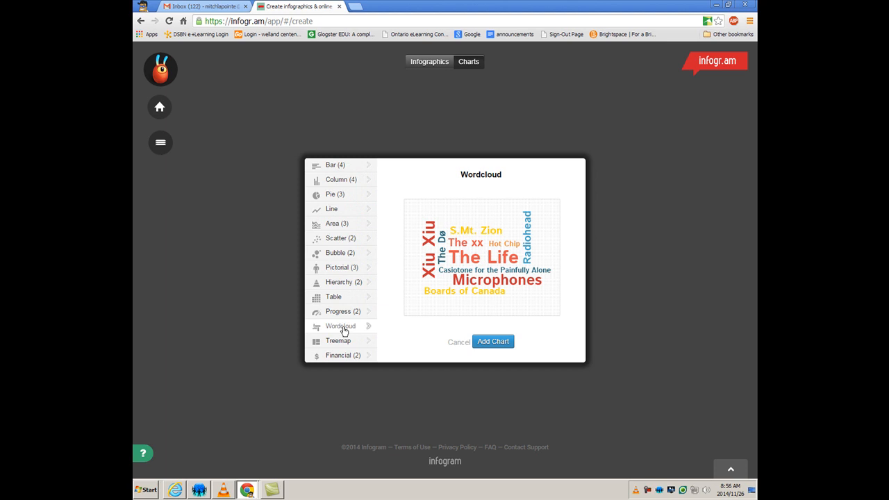
{"action": "left_click", "coordinate": [334, 342]}
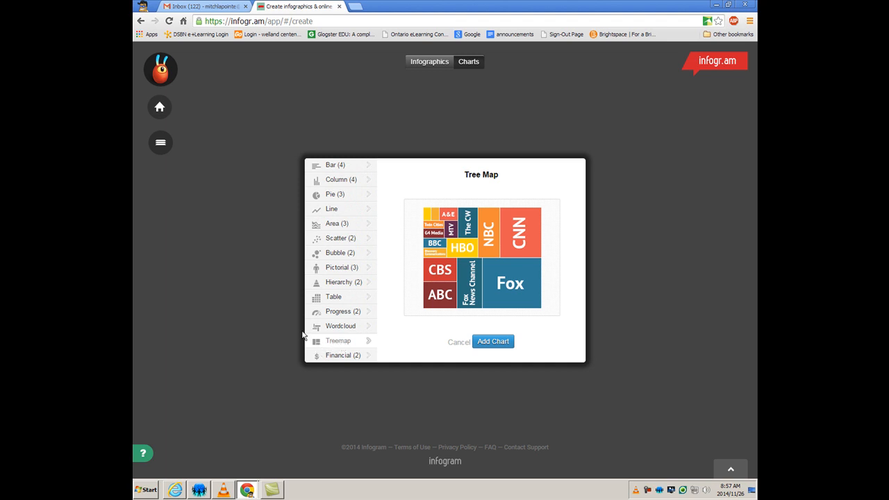
{"action": "left_click", "coordinate": [493, 343]}
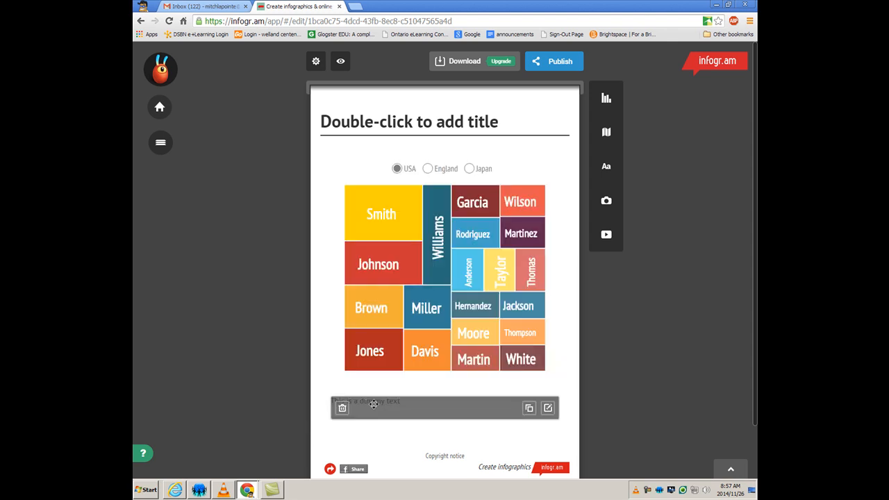
Step: In the treemap's data, rename the USA header to Welland and delete the England and Japan sheets
{"action": "double_click", "coordinate": [437, 272]}
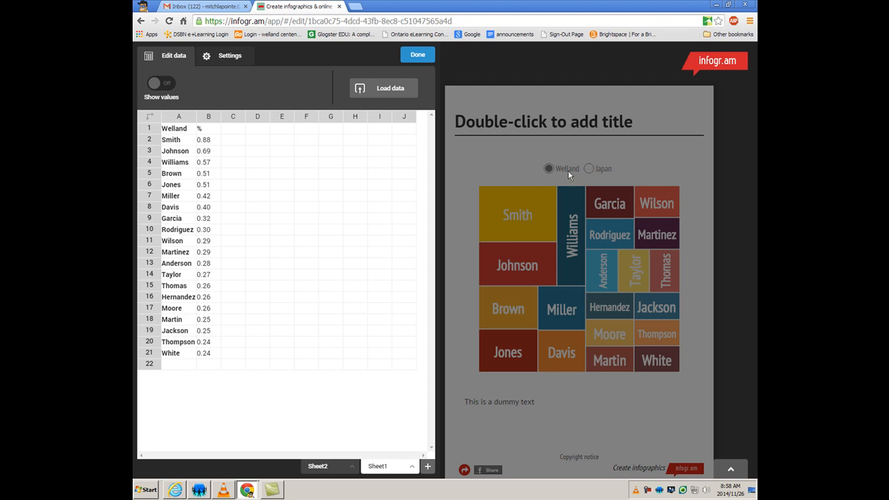
{"action": "left_click", "coordinate": [334, 465]}
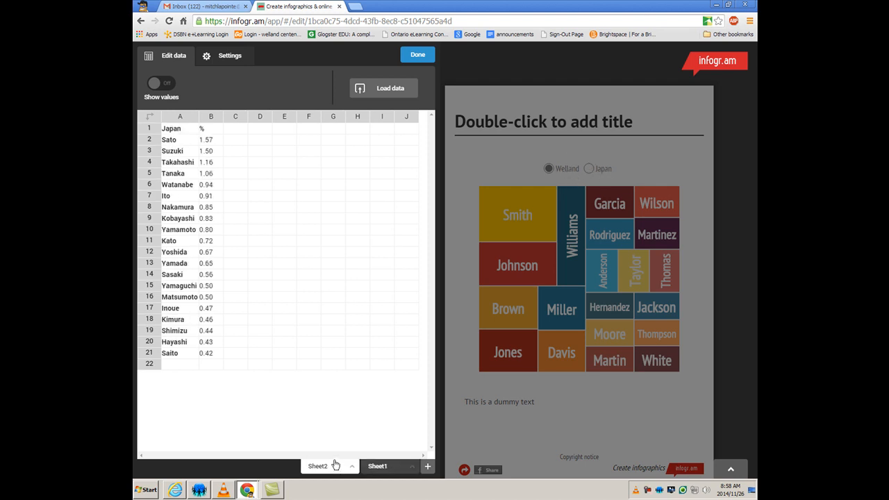
{"action": "left_click", "coordinate": [352, 466]}
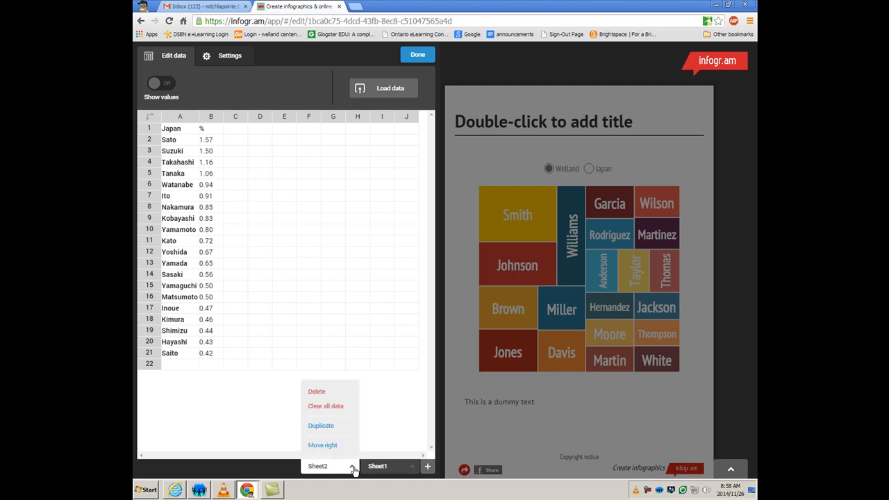
{"action": "left_click", "coordinate": [328, 392]}
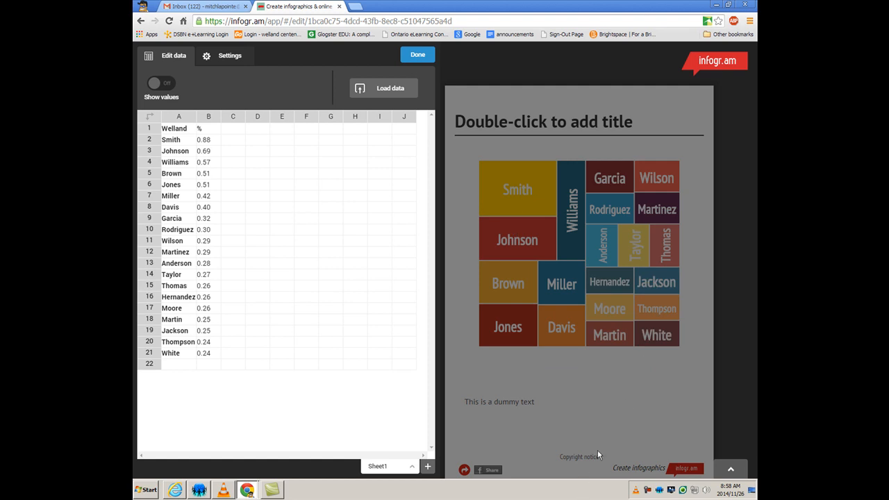
Step: Clear the sample names and percentages in A2:B21, keeping the header row
{"action": "left_click", "coordinate": [179, 139]}
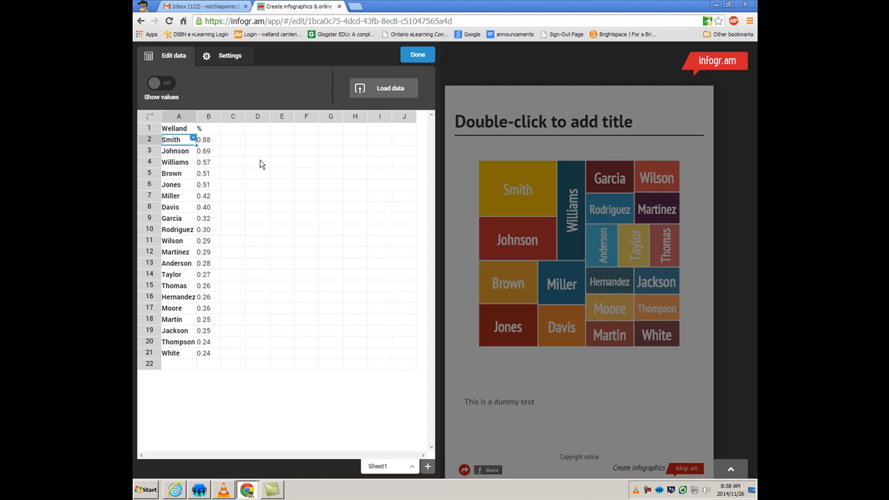
{"action": "left_click_drag", "start_coordinate": [212, 354], "coordinate": [167, 141]}
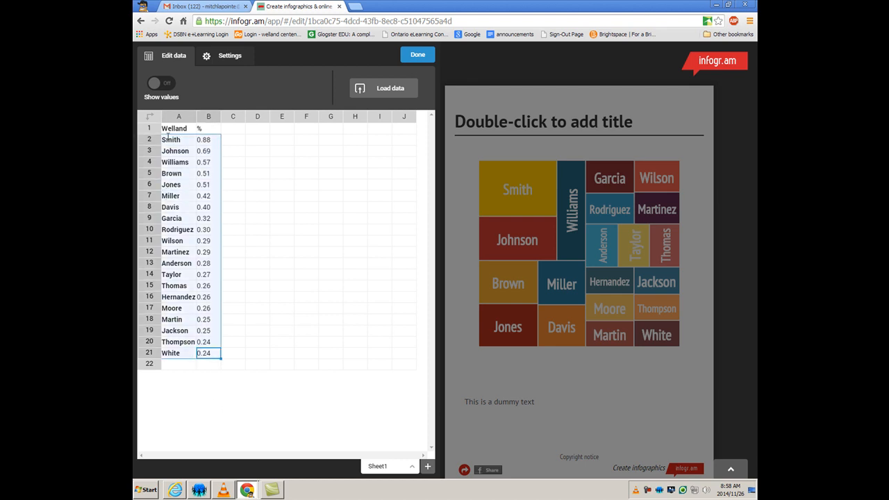
{"action": "key", "text": "Delete"}
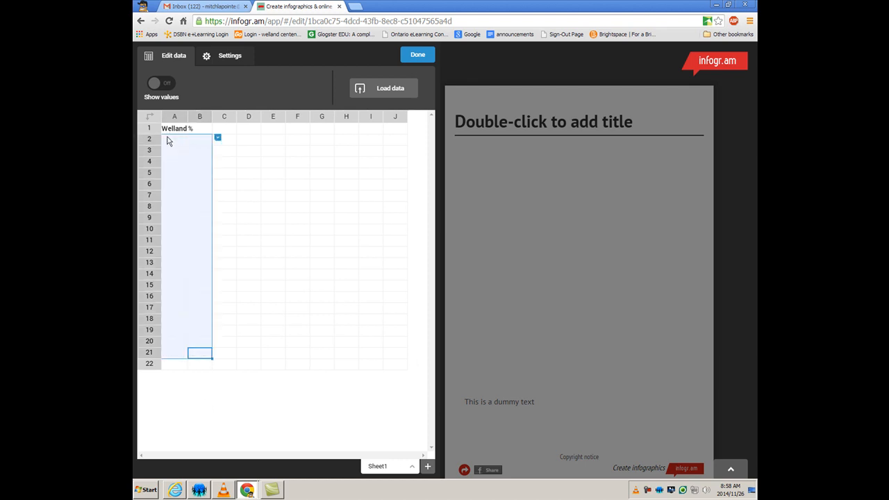
Step: Enter North with 50 in row 2 and South with 20 in row 3 of the Welland data
{"action": "left_click", "coordinate": [182, 140]}
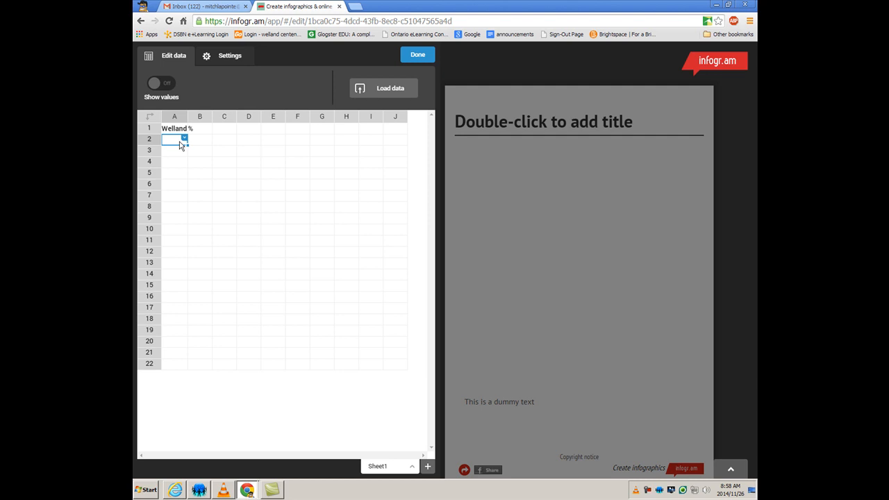
{"action": "double_click", "coordinate": [179, 142]}
{"action": "type", "text": "North"}
{"action": "key", "text": "Tab"}
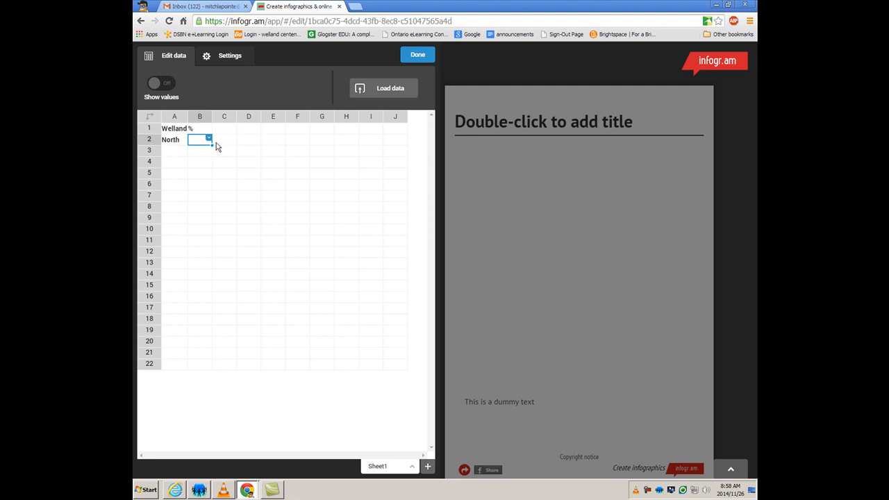
{"action": "type", "text": "50"}
{"action": "key", "text": "Return"}
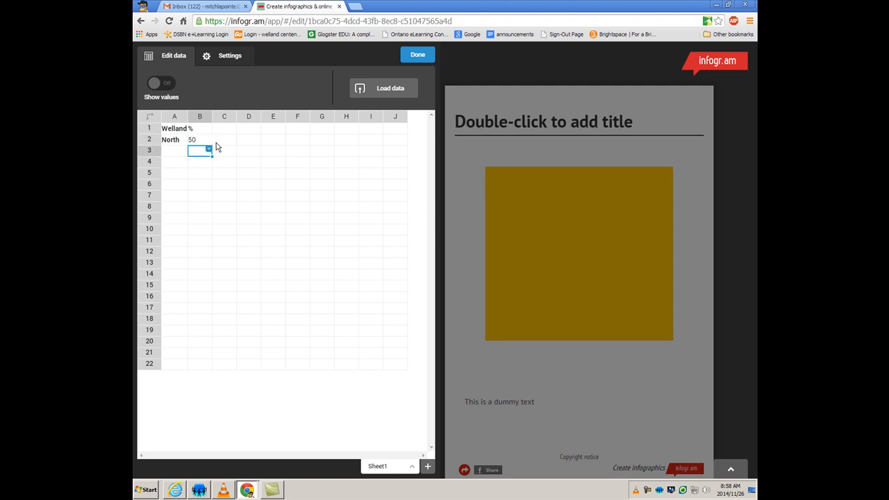
{"action": "left_click", "coordinate": [176, 153]}
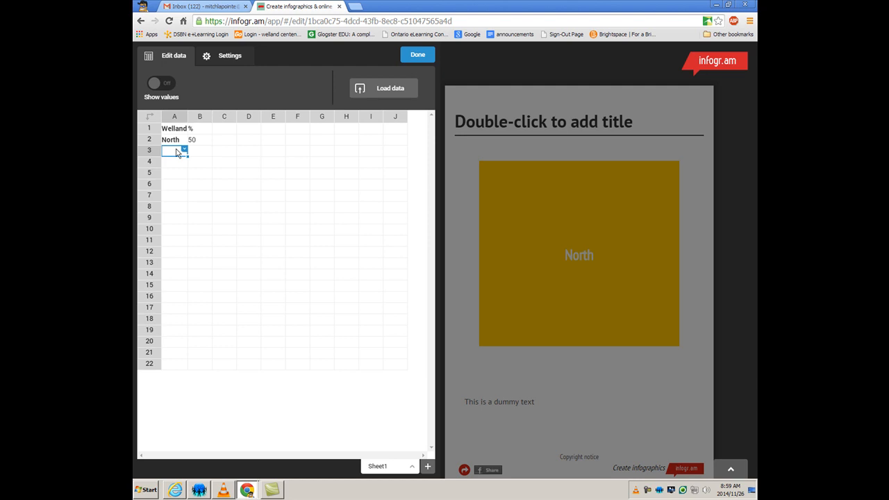
{"action": "type", "text": "South"}
{"action": "key", "text": "Tab"}
{"action": "type", "text": "20"}
{"action": "key", "text": "Return"}
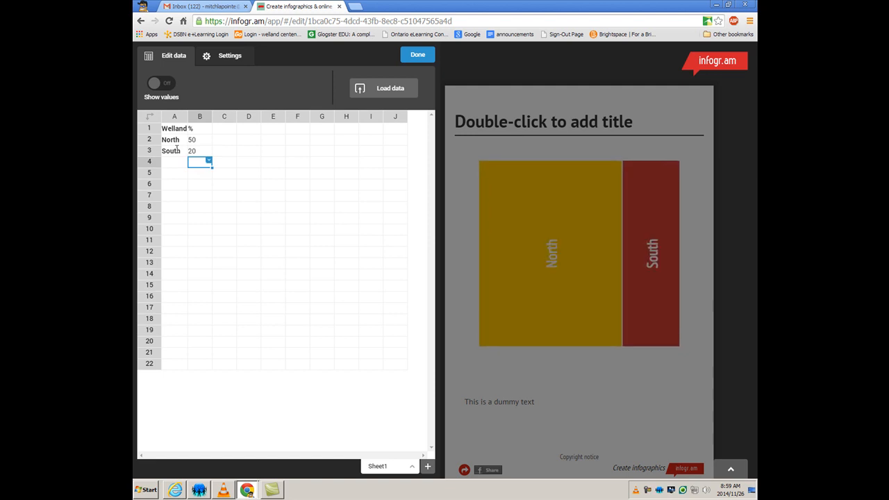
Step: Add East with 10 in row 4 and West with 20 in row 5 of the data
{"action": "type", "text": "E"}
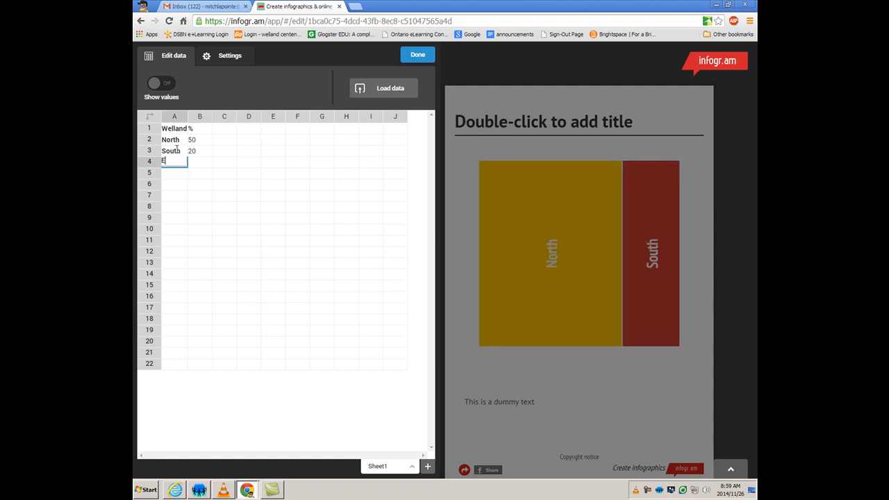
{"action": "type", "text": "ast"}
{"action": "key", "text": "Tab"}
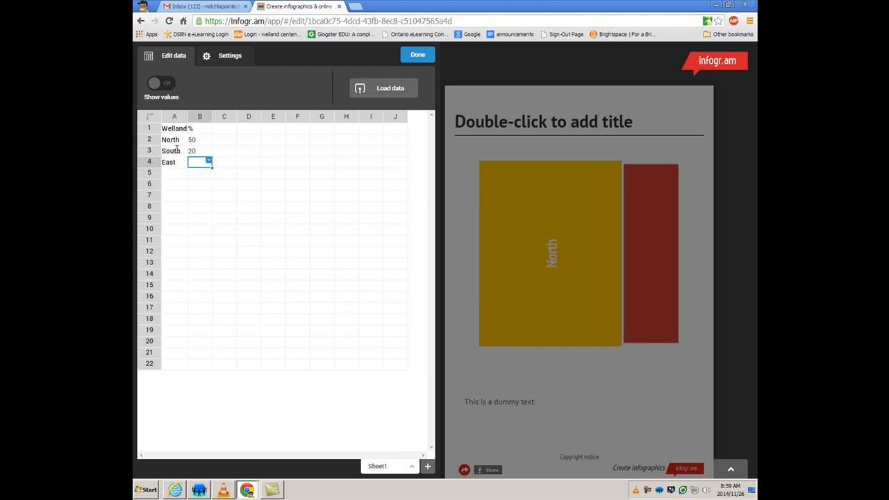
{"action": "type", "text": "10"}
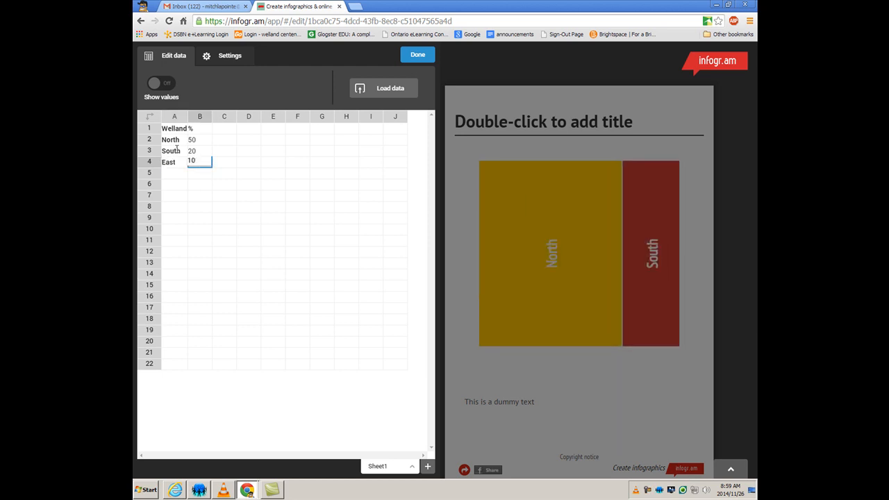
{"action": "key", "text": "Return"}
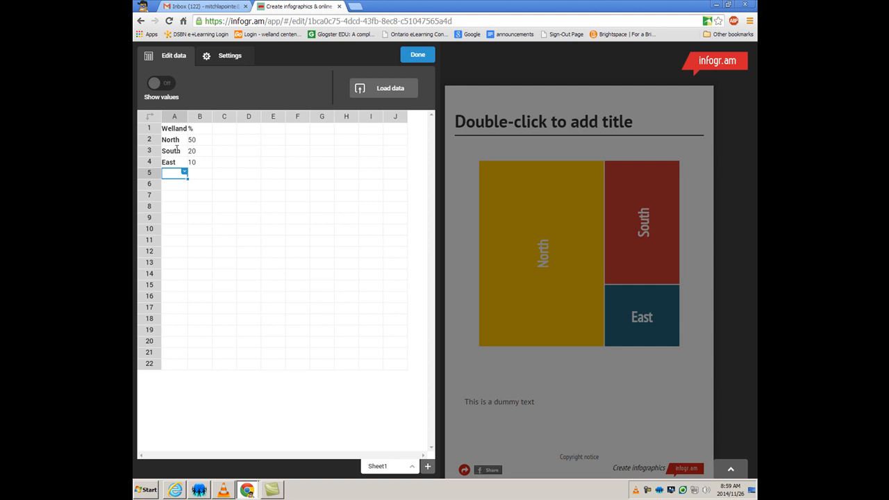
{"action": "type", "text": "West"}
{"action": "key", "text": "Tab"}
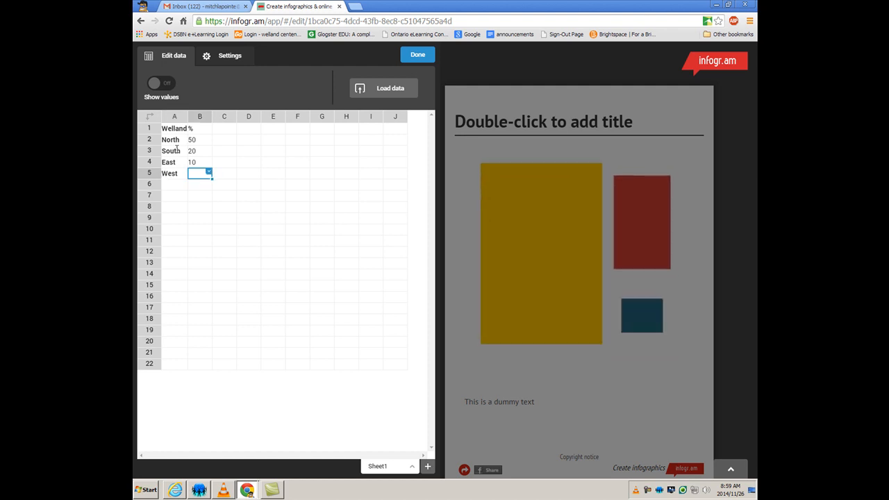
{"action": "key", "text": "Return"}
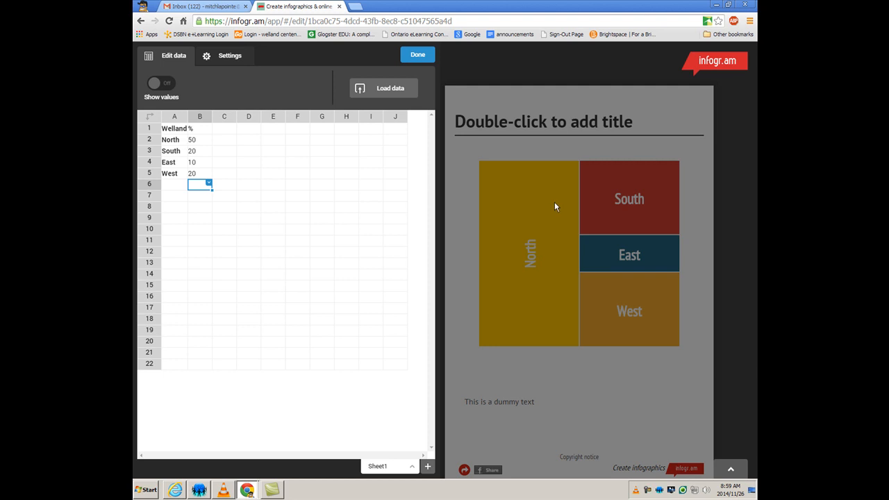
Step: Try showing the values on the treemap and switch them off again
{"action": "left_click", "coordinate": [168, 90]}
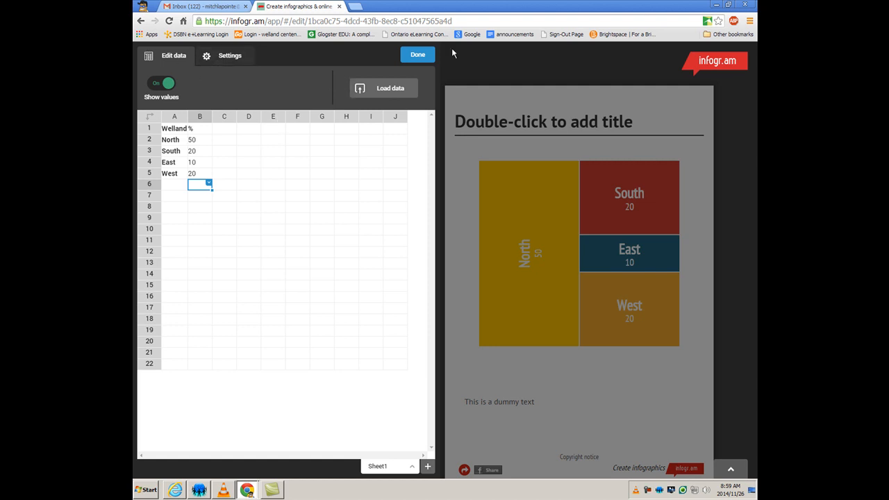
{"action": "left_click", "coordinate": [157, 84]}
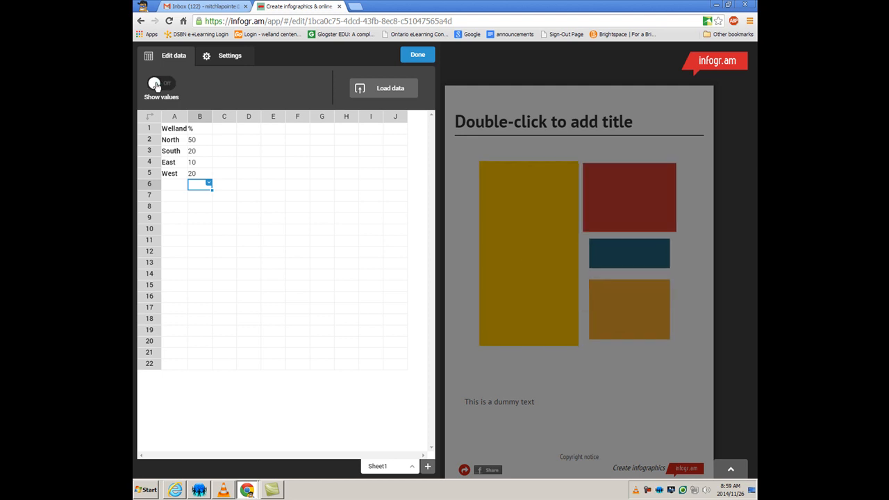
{"action": "left_click", "coordinate": [167, 87]}
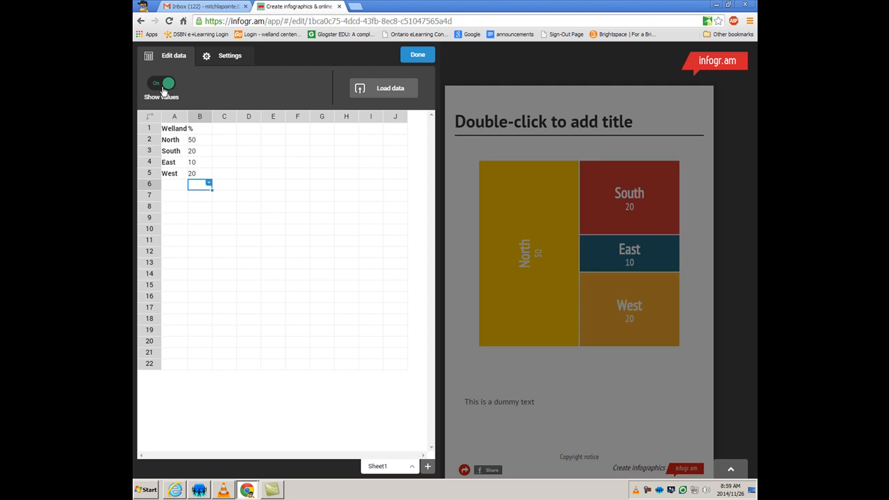
{"action": "left_click", "coordinate": [156, 91]}
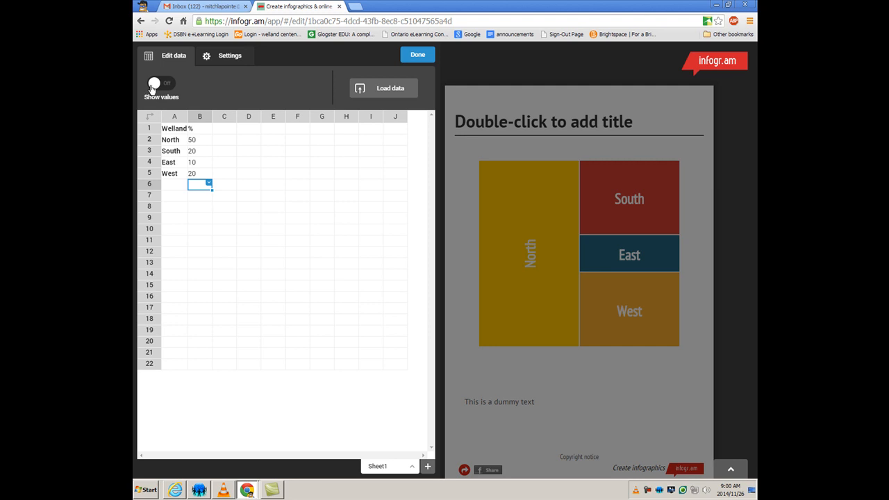
Step: Open the chart settings, preview the data as a Wordcloud and switch back to Treemap
{"action": "left_click", "coordinate": [223, 57]}
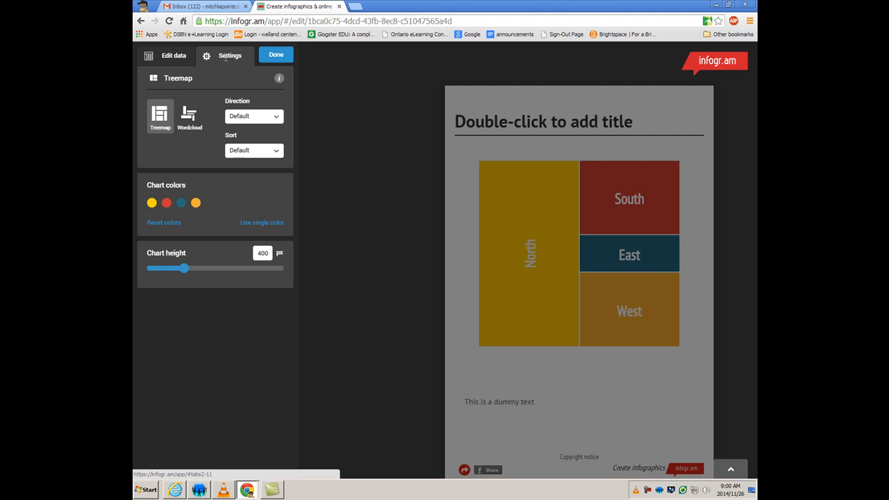
{"action": "left_click", "coordinate": [191, 120]}
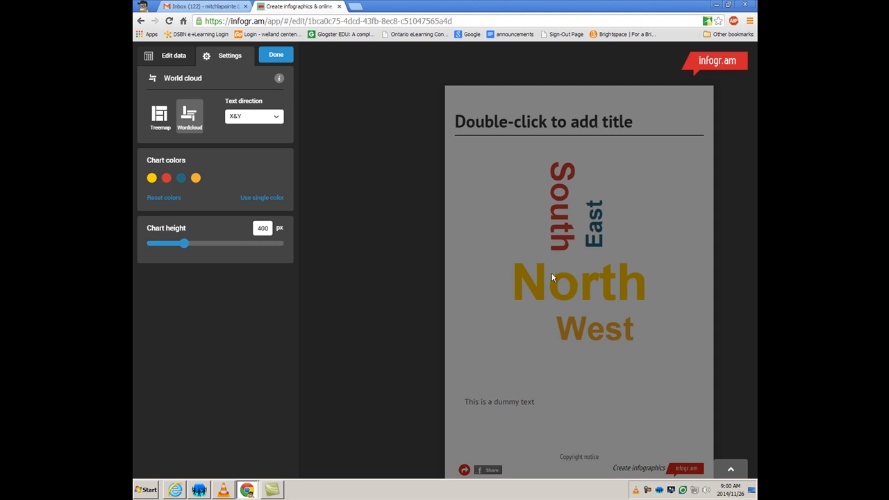
{"action": "left_click", "coordinate": [156, 125]}
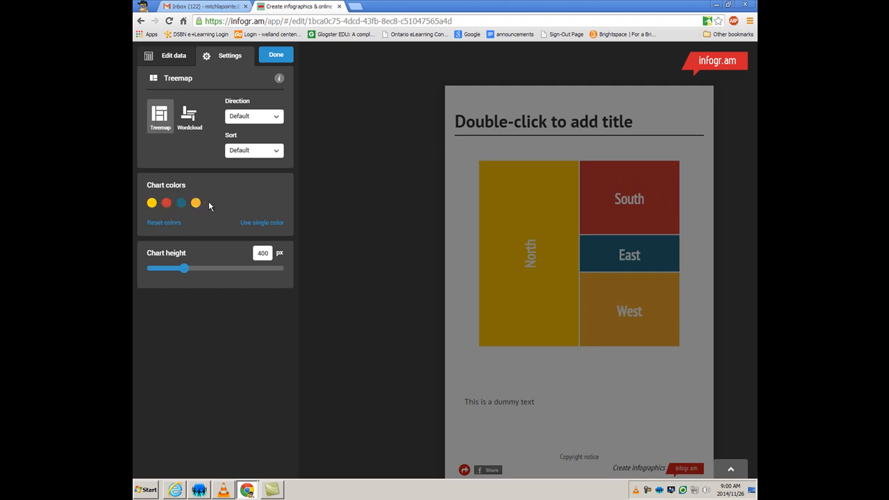
Step: Recolour the treemap's North block to bright green (#0dff00) and finish editing the chart
{"action": "left_click", "coordinate": [151, 203]}
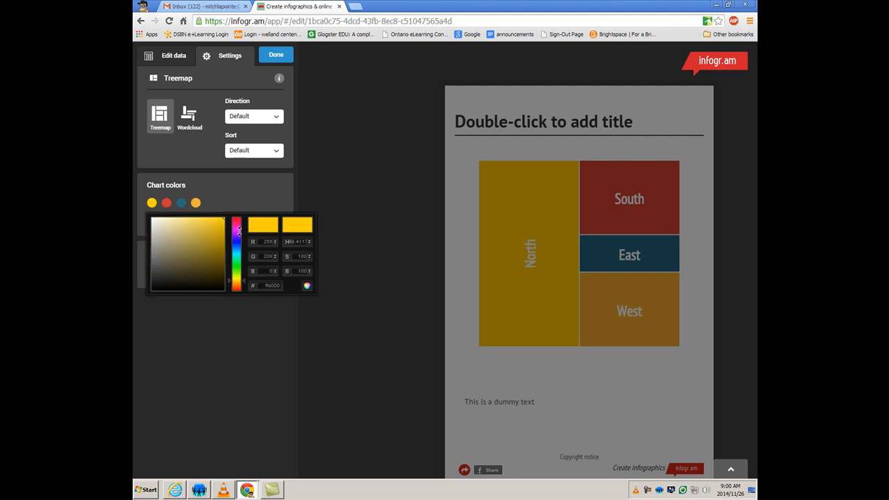
{"action": "left_click", "coordinate": [235, 267]}
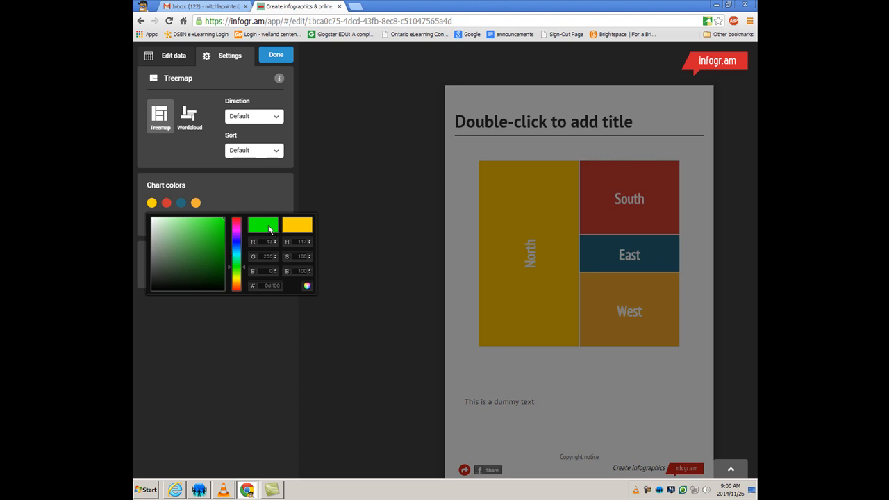
{"action": "left_click", "coordinate": [267, 209]}
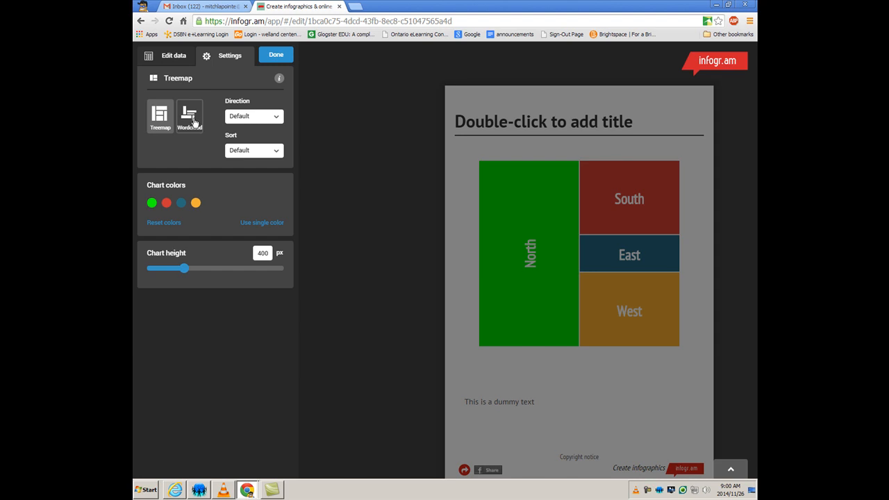
{"action": "left_click", "coordinate": [275, 57]}
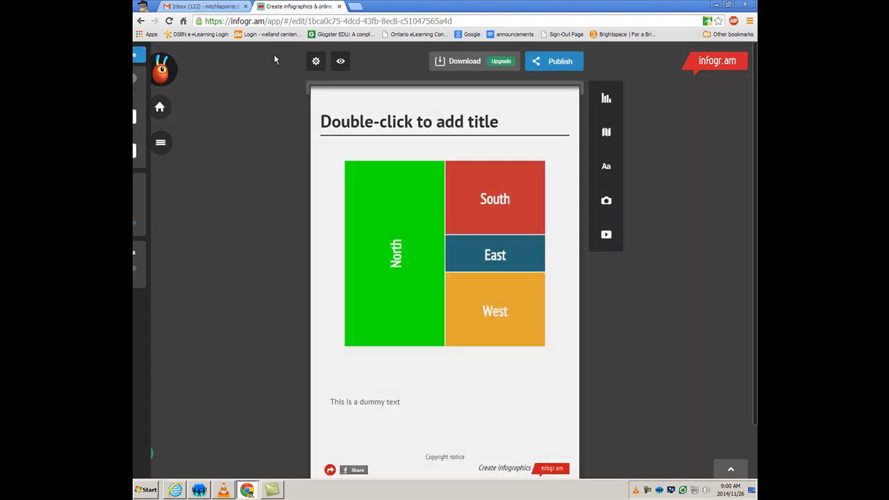
Step: Replace the title placeholder above the treemap with "Where our Students Live"
{"action": "double_click", "coordinate": [430, 123]}
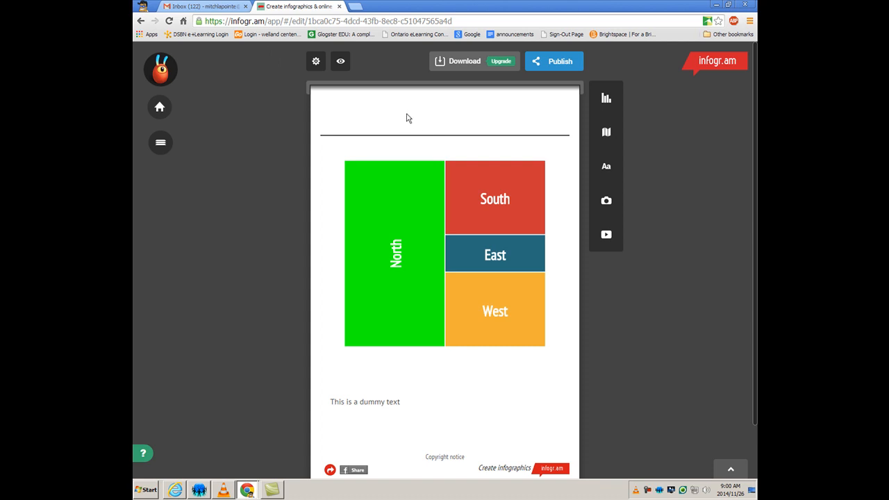
{"action": "type", "text": "Where"}
{"action": "type", "text": " ou"}
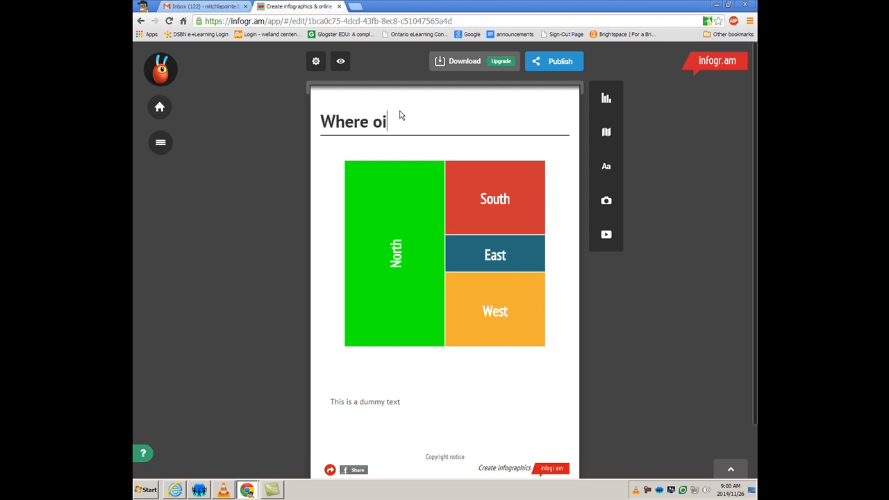
{"action": "type", "text": "r "}
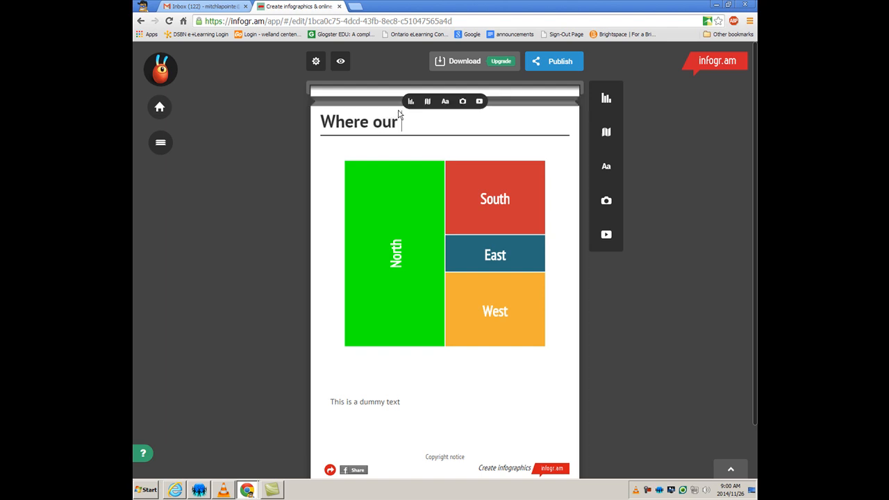
{"action": "type", "text": "Student"}
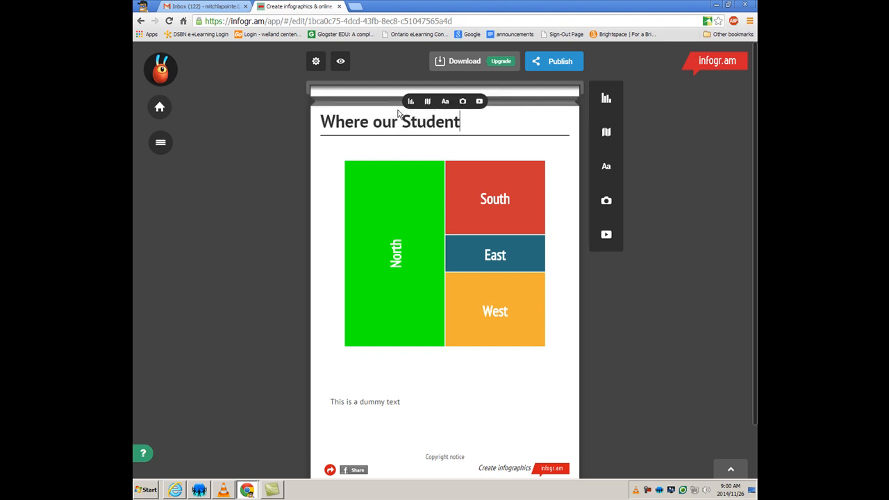
{"action": "type", "text": "s Live"}
Step: Delete the dummy text block below the treemap and publish the infographic
{"action": "mouse_move", "coordinate": [396, 411]}
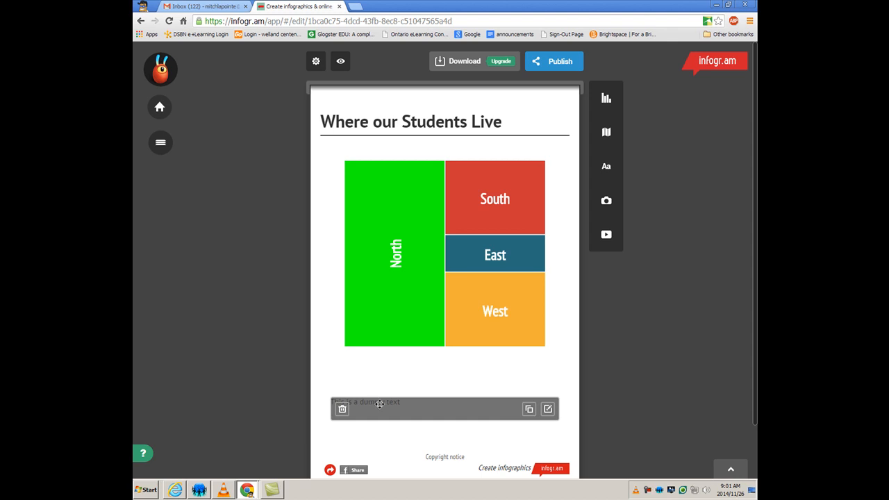
{"action": "left_click", "coordinate": [341, 409]}
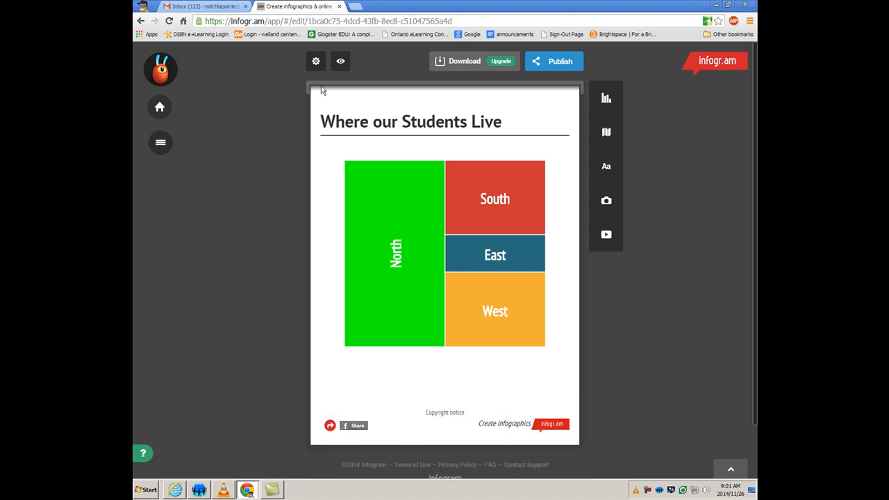
{"action": "left_click", "coordinate": [561, 61]}
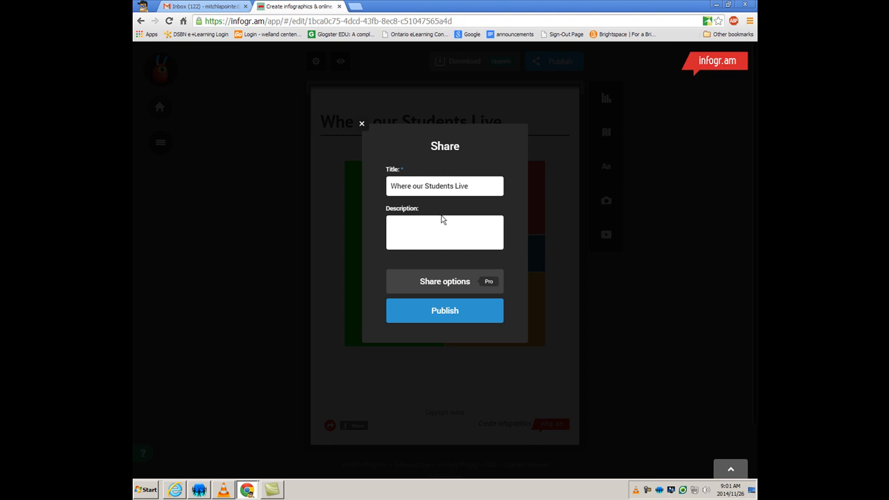
{"action": "left_click", "coordinate": [441, 313]}
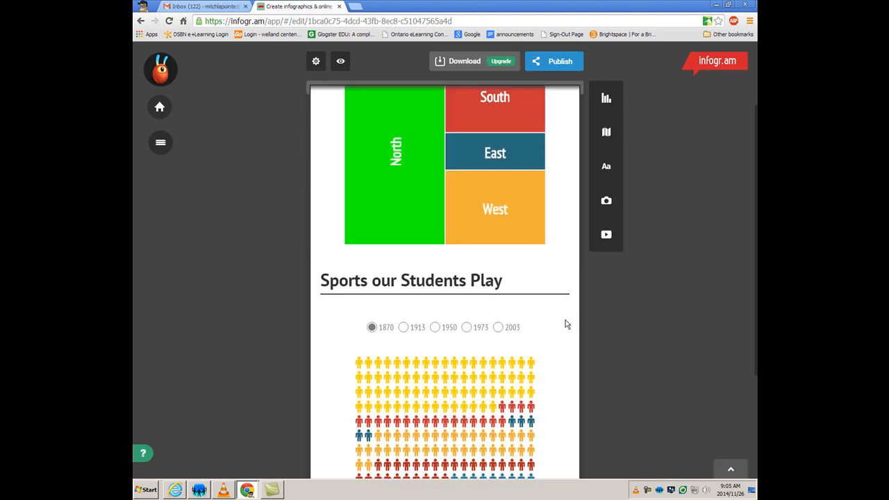
Step: Open the data table of the pictorial chart under the heading Sports our Students Play
{"action": "scroll", "coordinate": [547, 313], "scroll_direction": "up", "scroll_amount": 2}
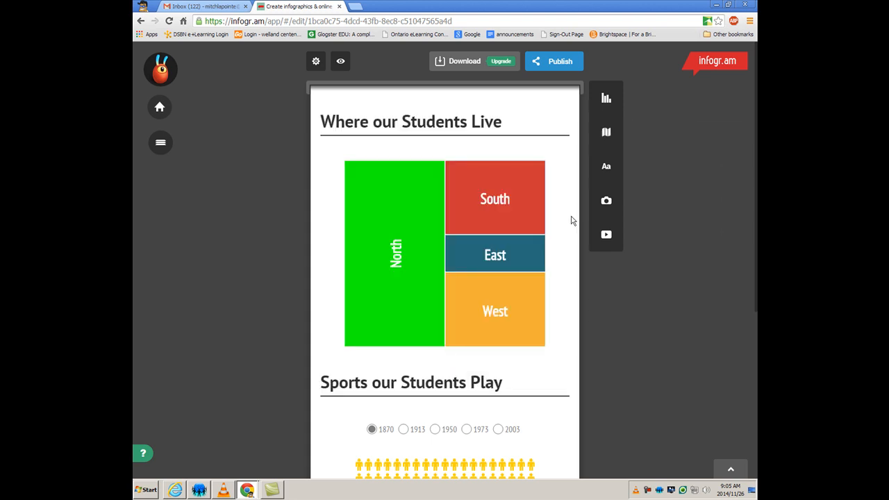
{"action": "scroll", "coordinate": [553, 370], "scroll_direction": "down", "scroll_amount": 3}
{"action": "scroll", "coordinate": [553, 370], "scroll_direction": "down", "scroll_amount": 1}
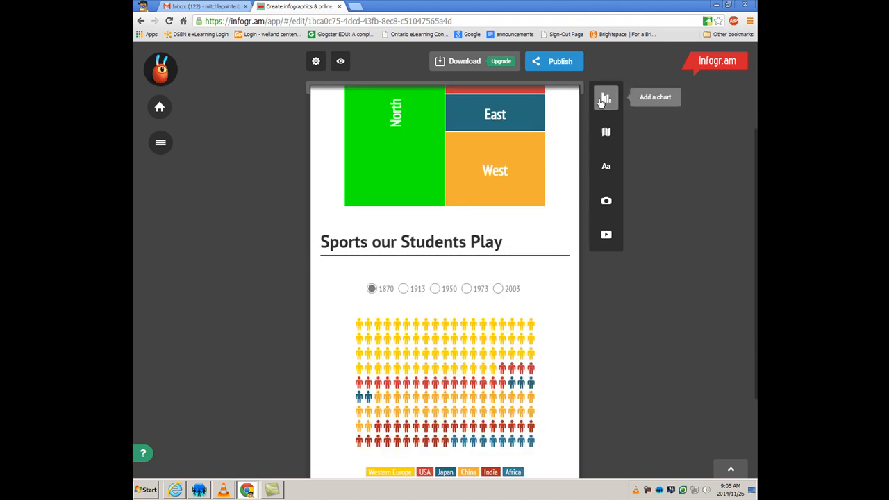
{"action": "scroll", "coordinate": [475, 291], "scroll_direction": "down", "scroll_amount": 1}
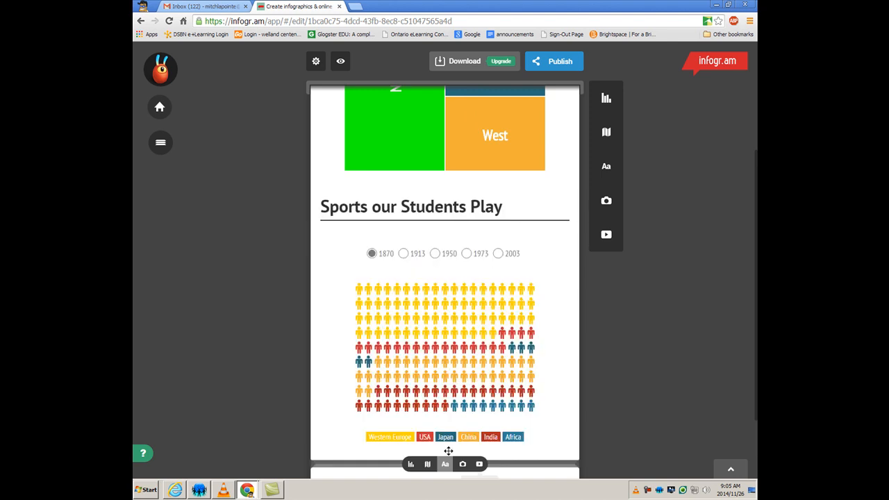
{"action": "double_click", "coordinate": [449, 338]}
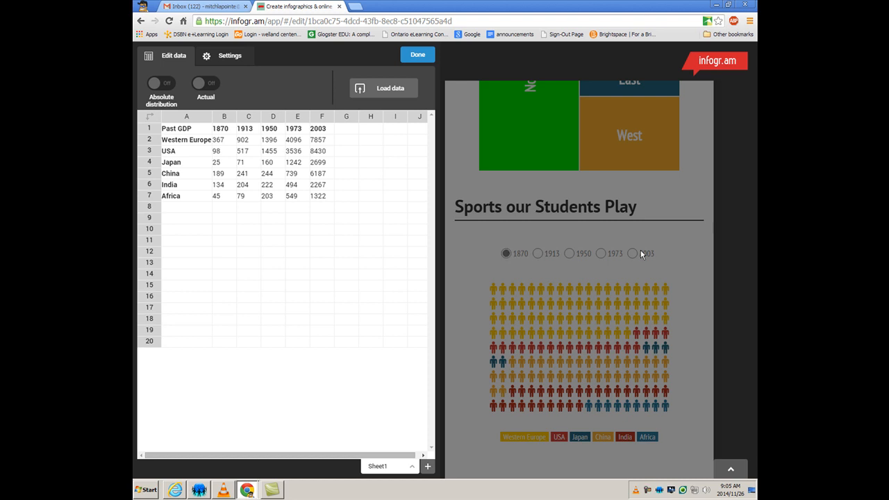
{"action": "left_click", "coordinate": [536, 251]}
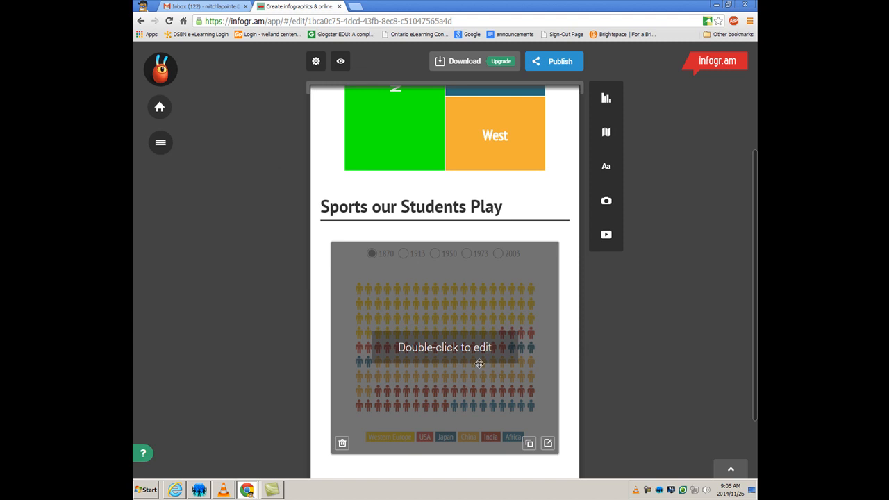
{"action": "double_click", "coordinate": [459, 354]}
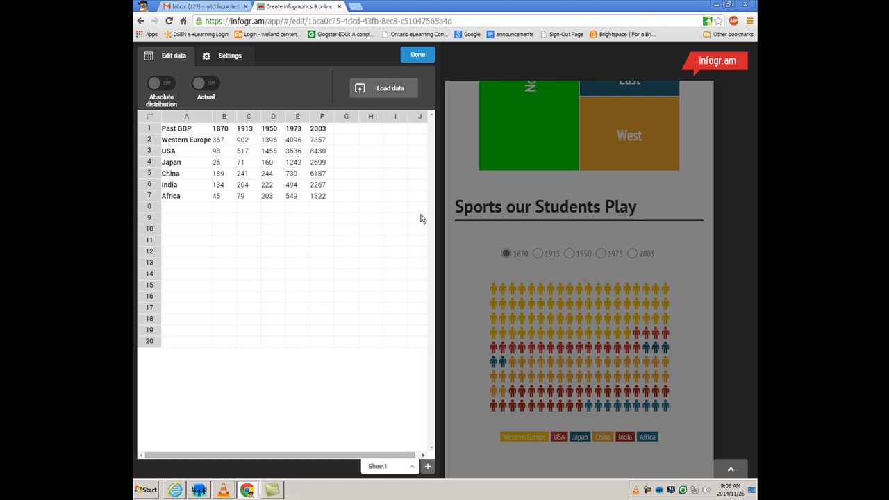
Step: Delete the 1913, 1950, 1973 and 2003 columns from the pictorial chart's data
{"action": "left_click", "coordinate": [252, 118]}
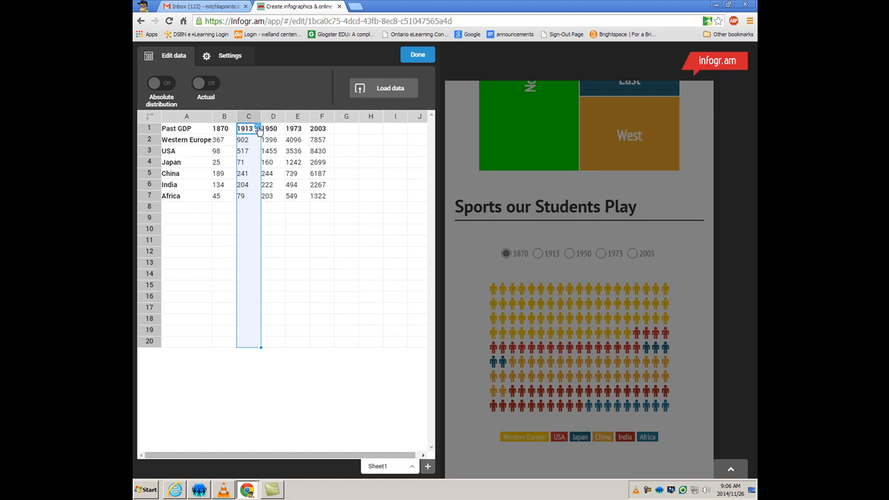
{"action": "left_click", "coordinate": [257, 129]}
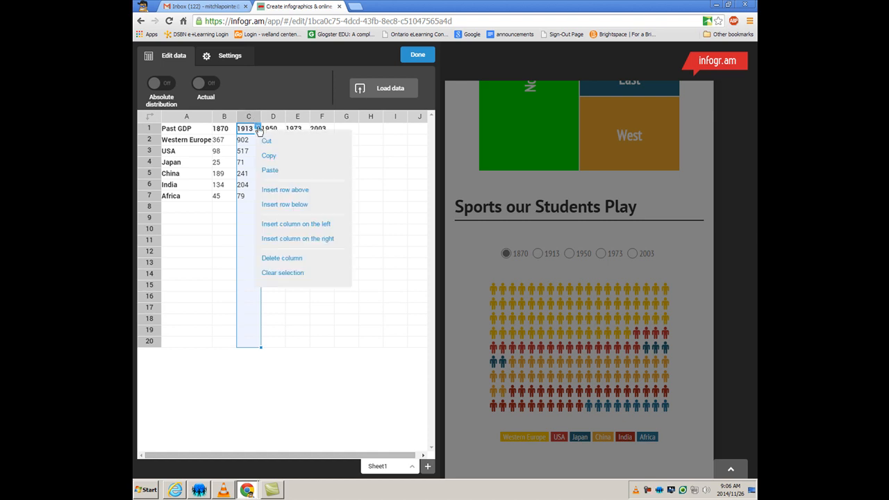
{"action": "left_click", "coordinate": [274, 258]}
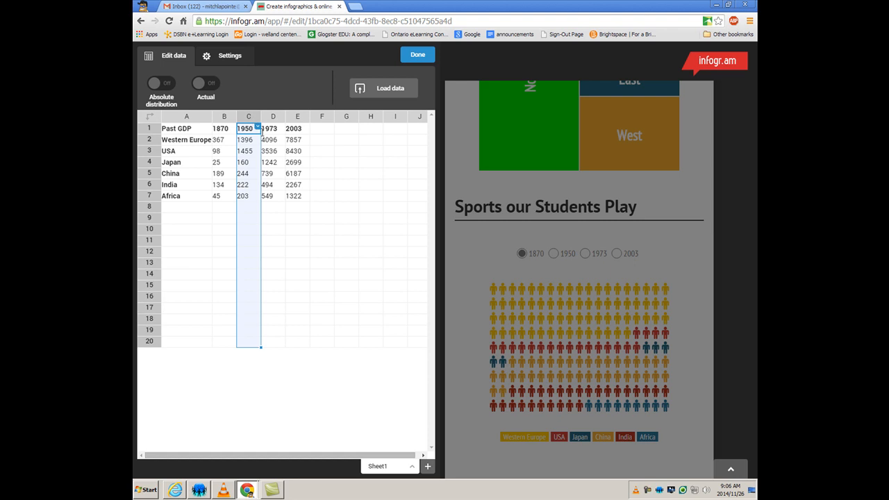
{"action": "left_click", "coordinate": [256, 127]}
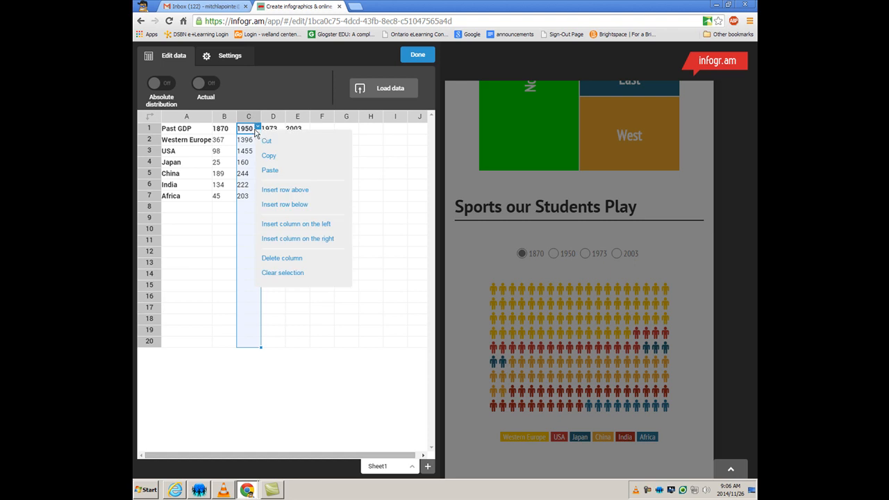
{"action": "left_click", "coordinate": [276, 258]}
{"action": "left_click", "coordinate": [257, 127]}
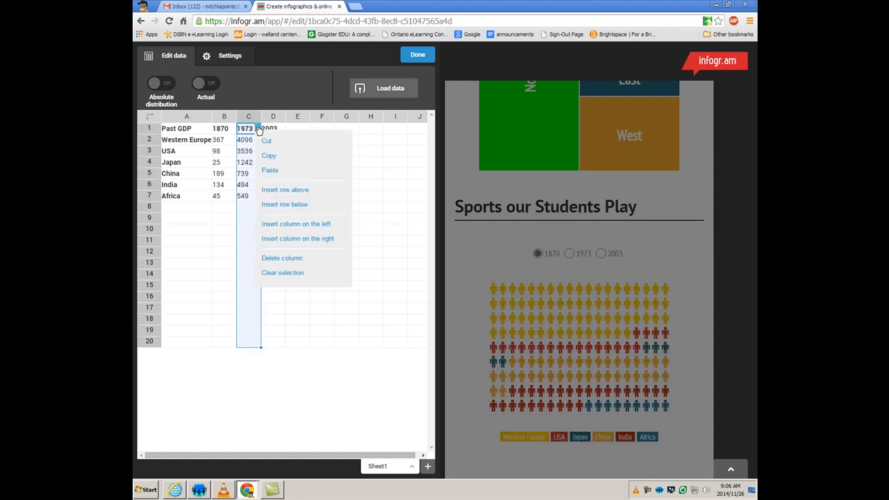
{"action": "left_click", "coordinate": [268, 258]}
{"action": "left_click", "coordinate": [250, 116]}
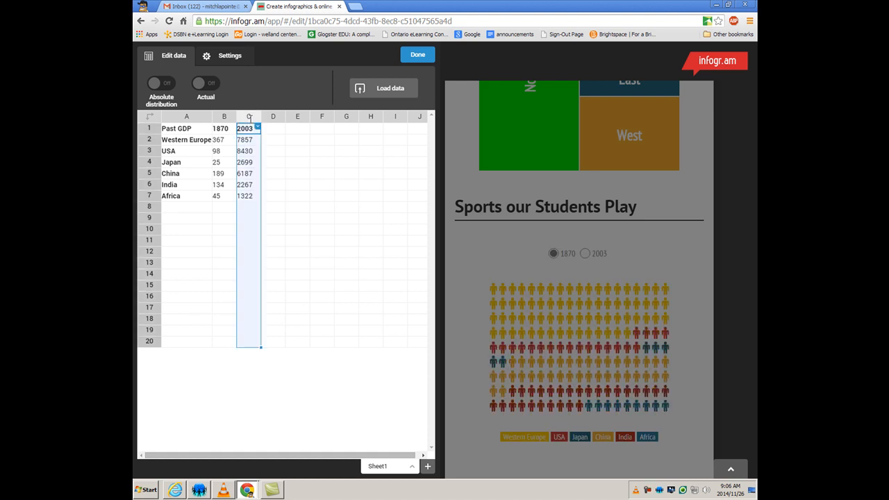
{"action": "left_click", "coordinate": [257, 127]}
{"action": "left_click", "coordinate": [276, 259]}
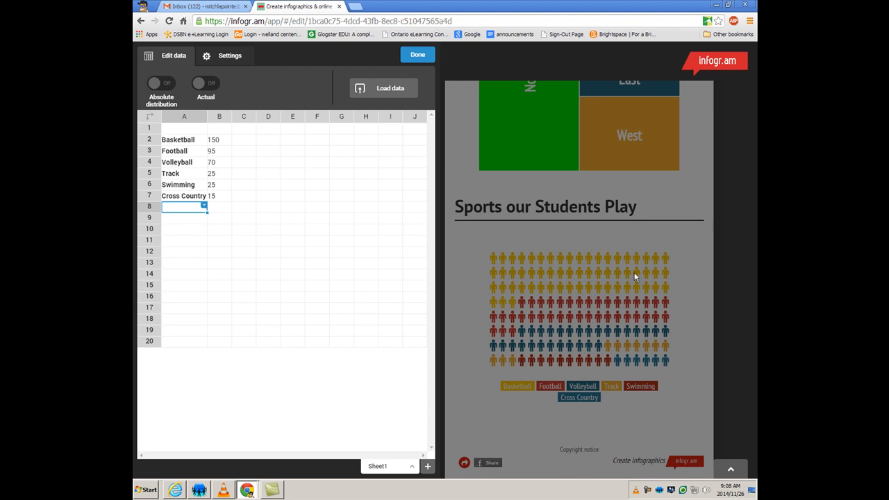
Step: Recolour the Track figures in the sports pictorial chart to green and finish editing the chart
{"action": "left_click", "coordinate": [473, 441]}
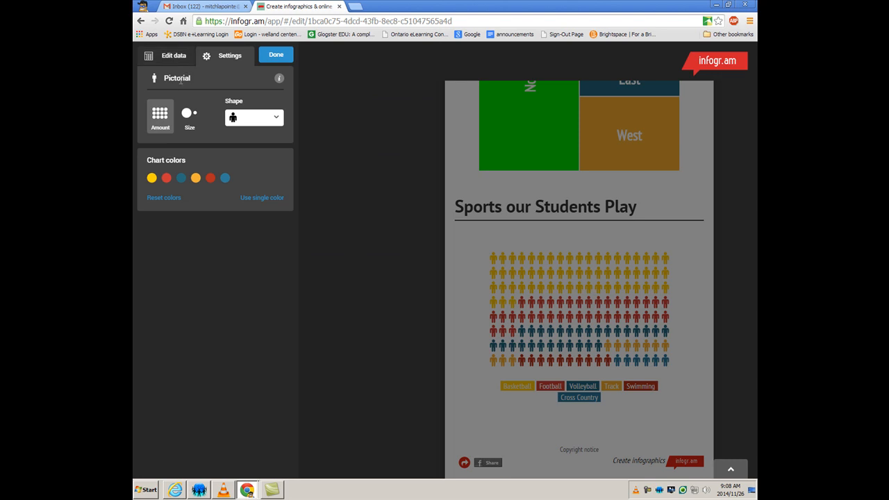
{"action": "left_click", "coordinate": [174, 58]}
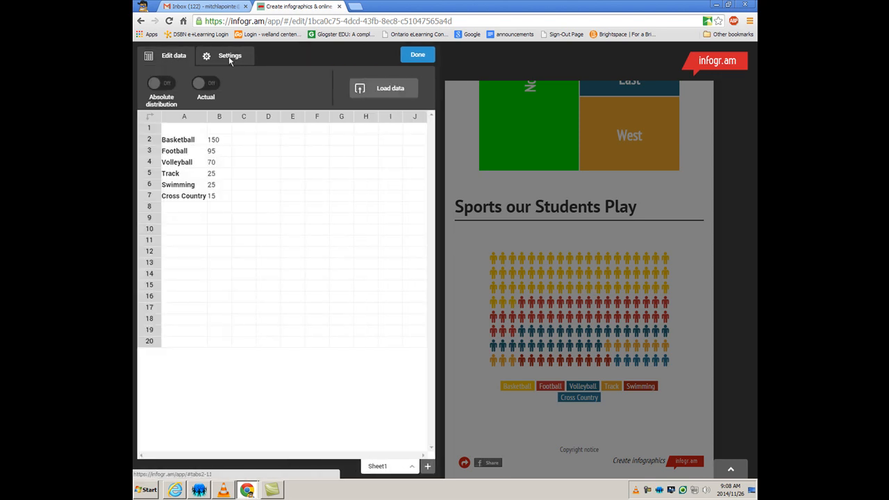
{"action": "left_click", "coordinate": [229, 56]}
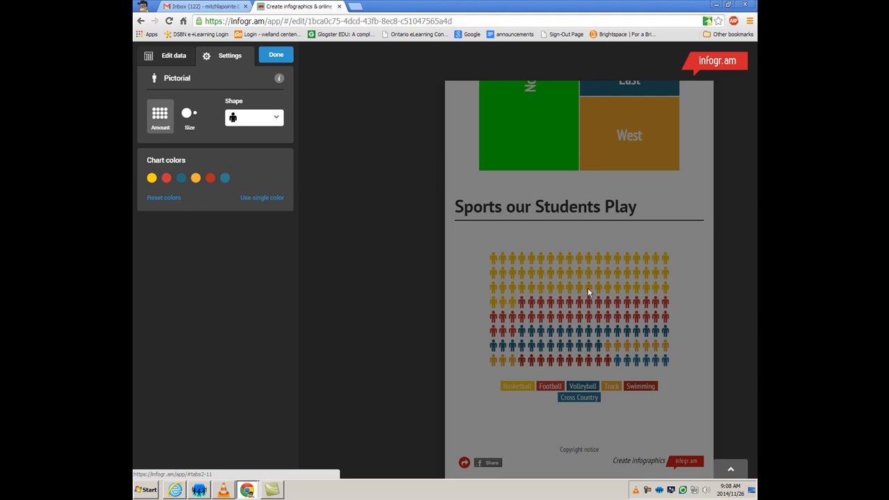
{"action": "left_click", "coordinate": [196, 179]}
{"action": "left_click", "coordinate": [281, 244]}
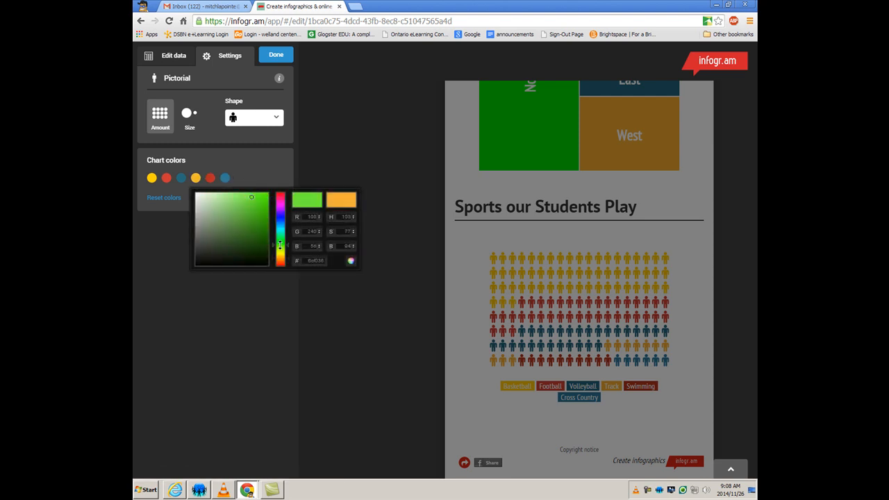
{"action": "left_click", "coordinate": [335, 305]}
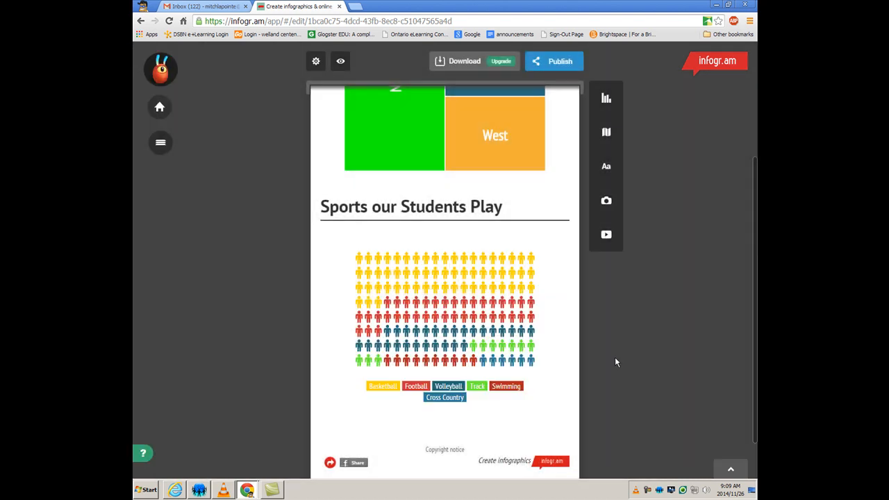
Step: Reopen the sports pictorial chart's settings and recolour the Cross Country figures to purple (#993196)
{"action": "double_click", "coordinate": [465, 327]}
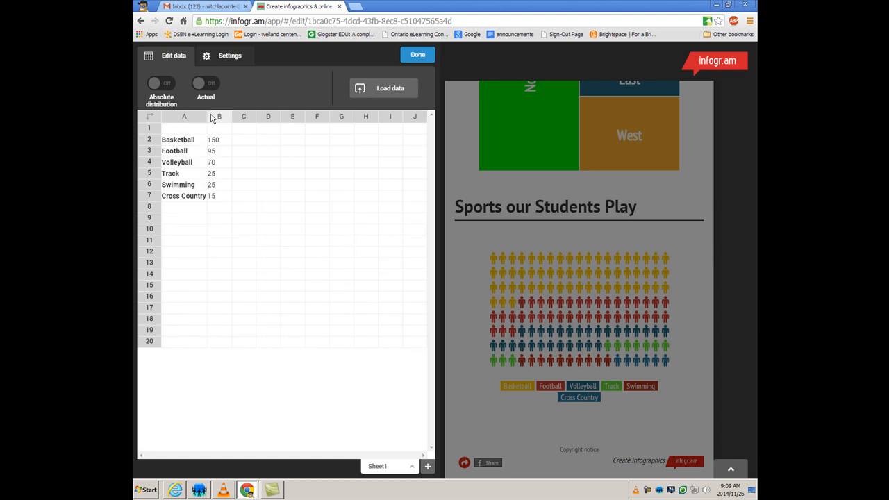
{"action": "left_click", "coordinate": [216, 57]}
{"action": "left_click", "coordinate": [225, 178]}
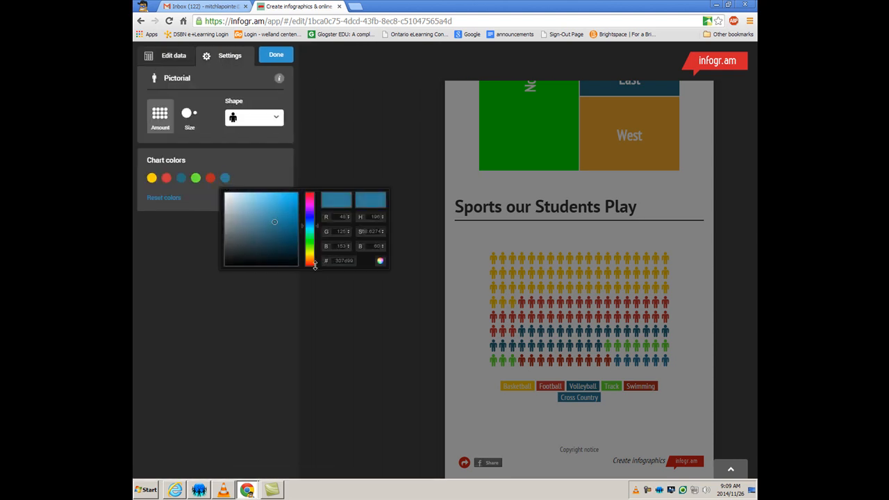
{"action": "left_click", "coordinate": [310, 204]}
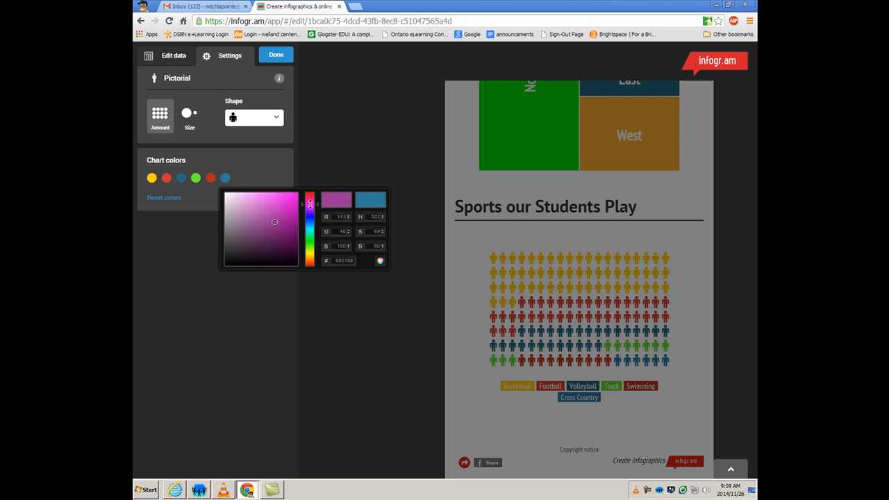
{"action": "left_click", "coordinate": [282, 313]}
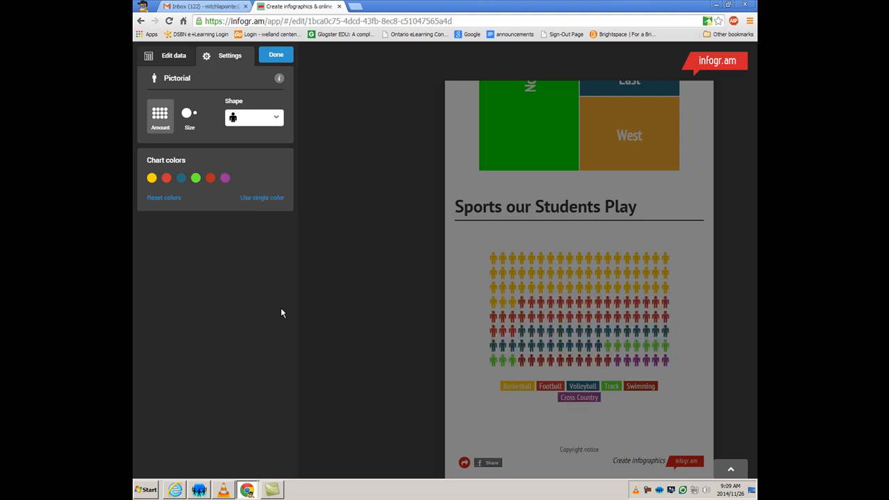
Step: Recolour the Swimming figures in the sports pictorial chart to teal (#21b08c) and finish editing the chart
{"action": "left_click", "coordinate": [212, 180]}
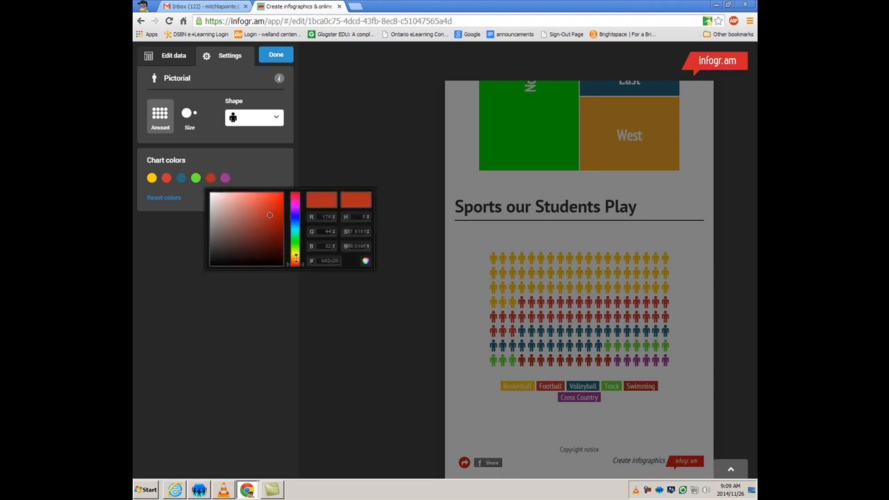
{"action": "left_click", "coordinate": [296, 211]}
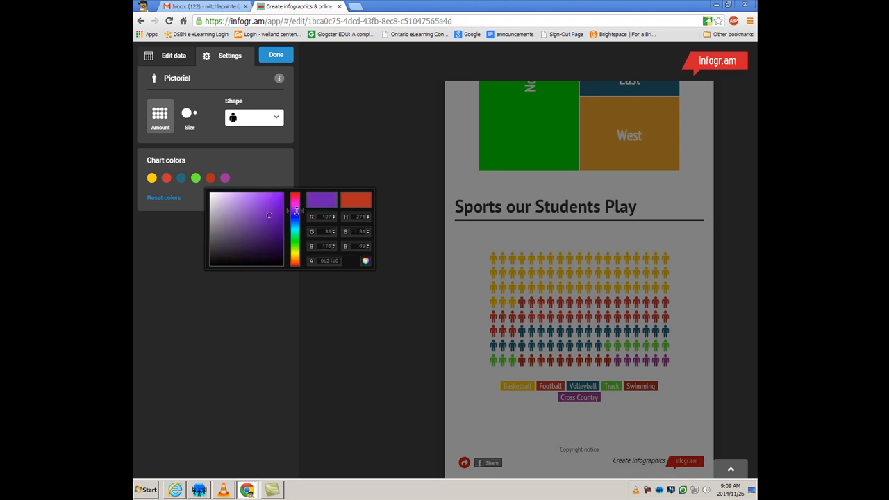
{"action": "left_click", "coordinate": [299, 233]}
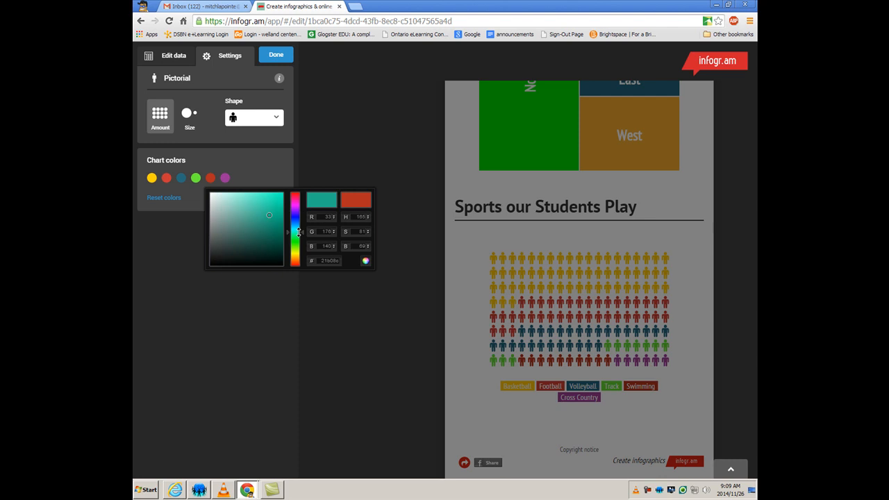
{"action": "left_click", "coordinate": [270, 297]}
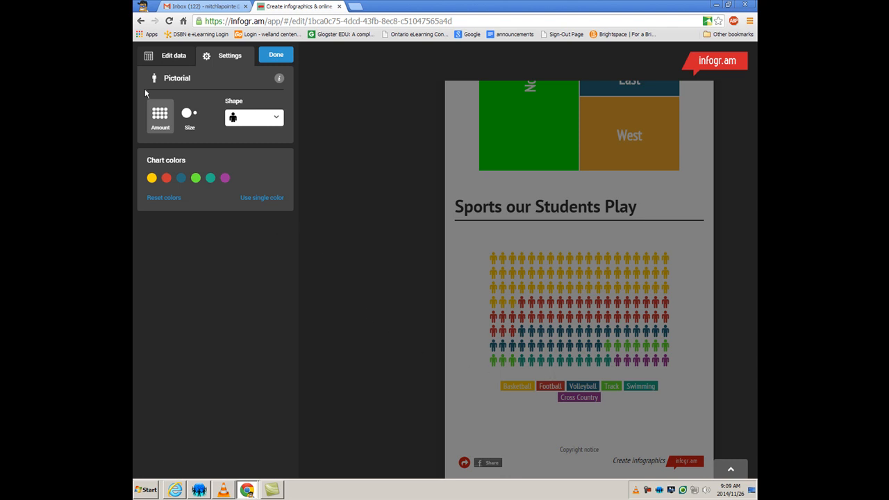
{"action": "left_click", "coordinate": [276, 55]}
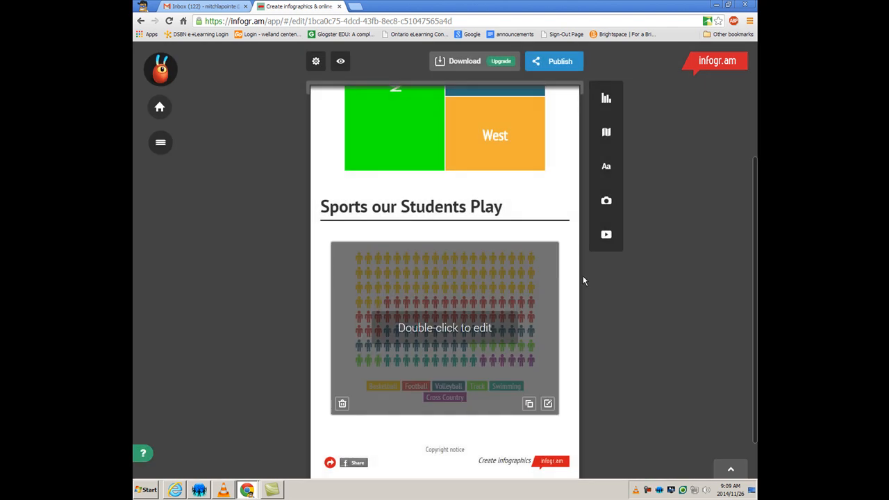
Step: Look over both charts, publish the infographic, and close the sharing and embed options to return to the editor
{"action": "scroll", "coordinate": [535, 335], "scroll_direction": "up", "scroll_amount": 2}
{"action": "scroll", "coordinate": [535, 335], "scroll_direction": "up", "scroll_amount": 1}
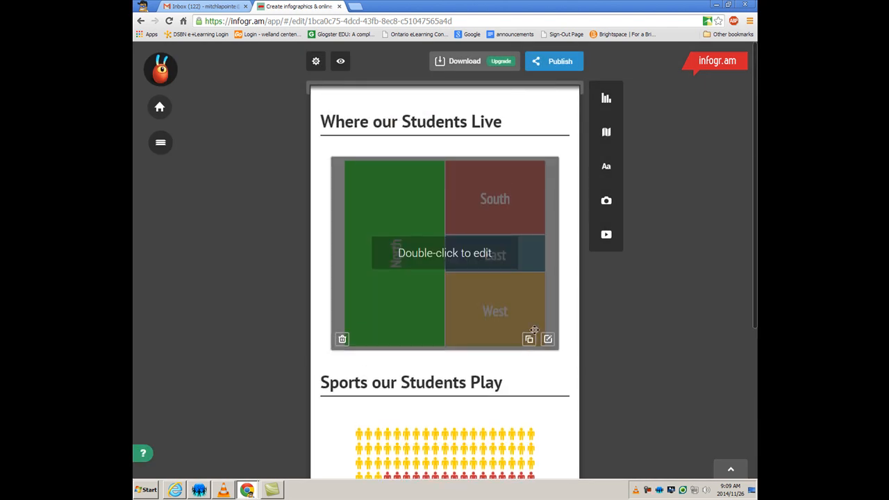
{"action": "scroll", "coordinate": [534, 330], "scroll_direction": "down", "scroll_amount": 3}
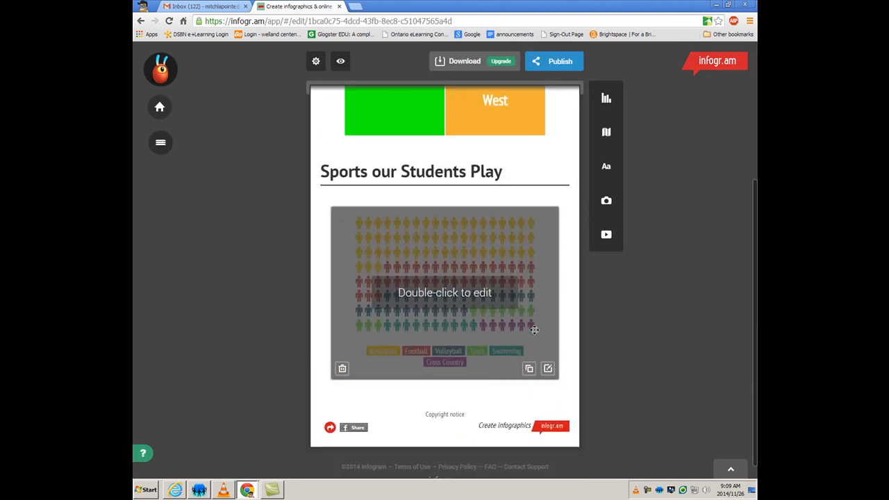
{"action": "scroll", "coordinate": [534, 330], "scroll_direction": "up", "scroll_amount": 3}
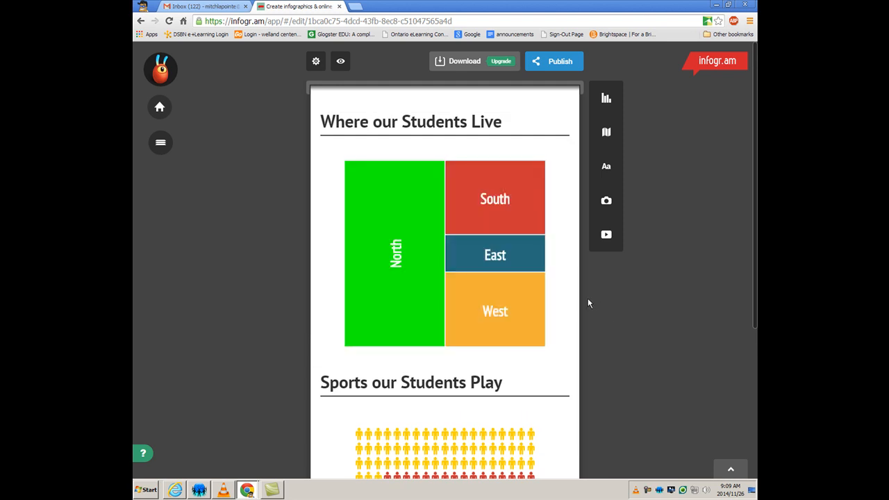
{"action": "left_click", "coordinate": [552, 62]}
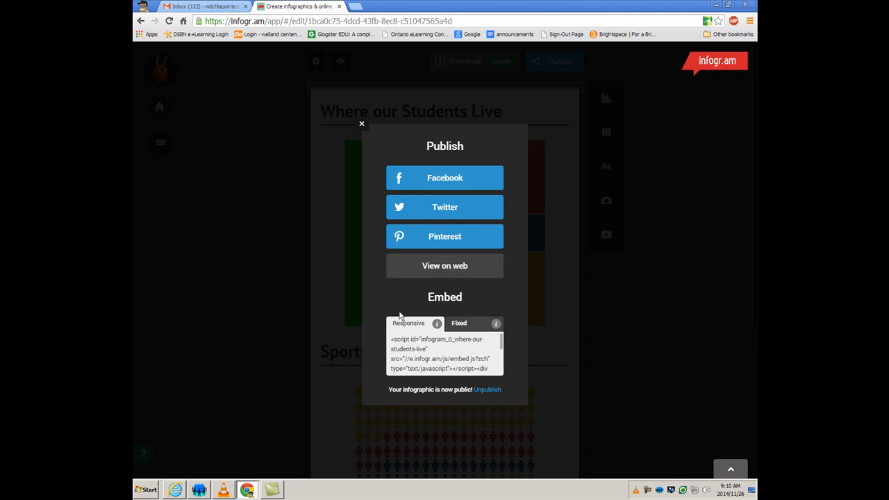
{"action": "left_click", "coordinate": [361, 125]}
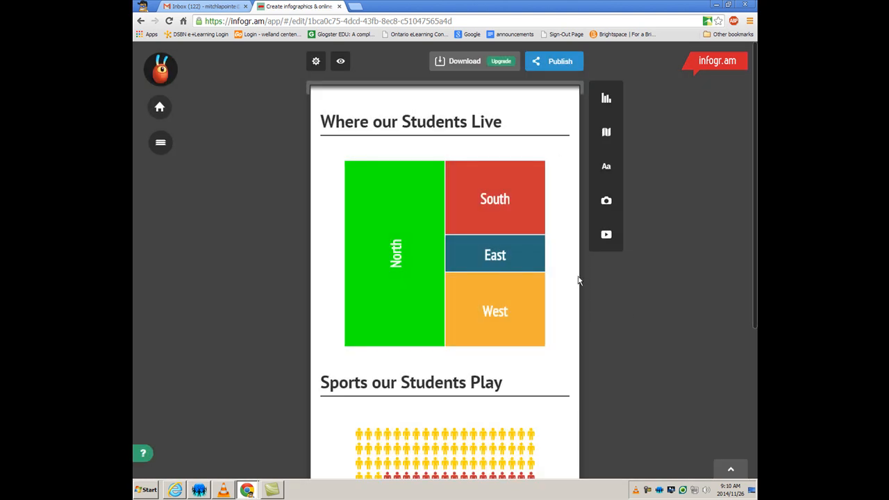
{"action": "scroll", "coordinate": [580, 280], "scroll_direction": "down", "scroll_amount": 1}
{"action": "scroll", "coordinate": [579, 280], "scroll_direction": "up", "scroll_amount": 1}
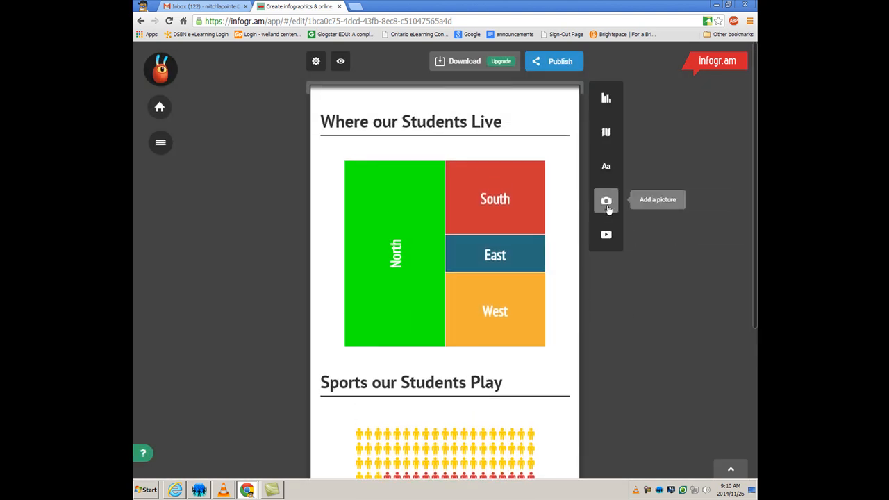